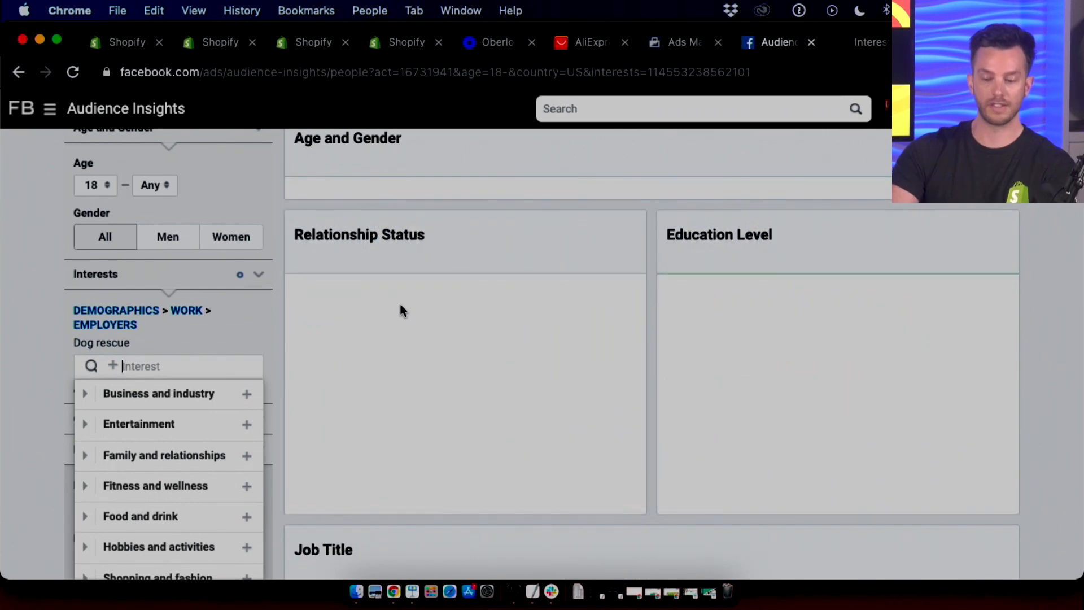
- Search the audience interests for "dog lover" and add the Dog Lover interest alongside Dog rescue
{"action": "scroll", "coordinate": [879, 289], "scroll_direction": "up", "scroll_amount": 3}
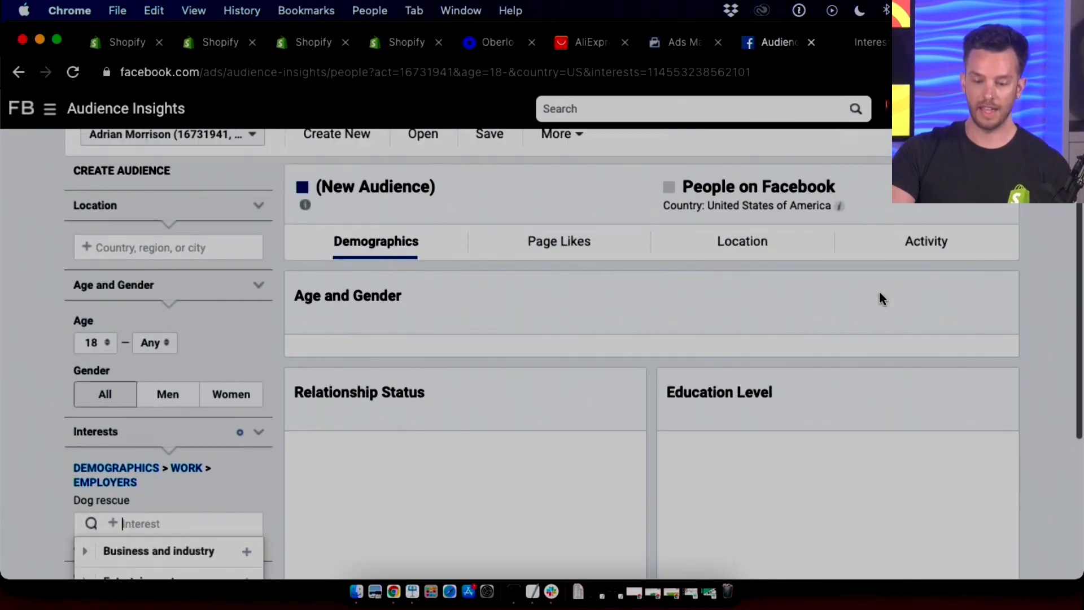
{"action": "scroll", "coordinate": [1026, 231], "scroll_direction": "down", "scroll_amount": 2}
{"action": "scroll", "coordinate": [1025, 240], "scroll_direction": "down", "scroll_amount": 2}
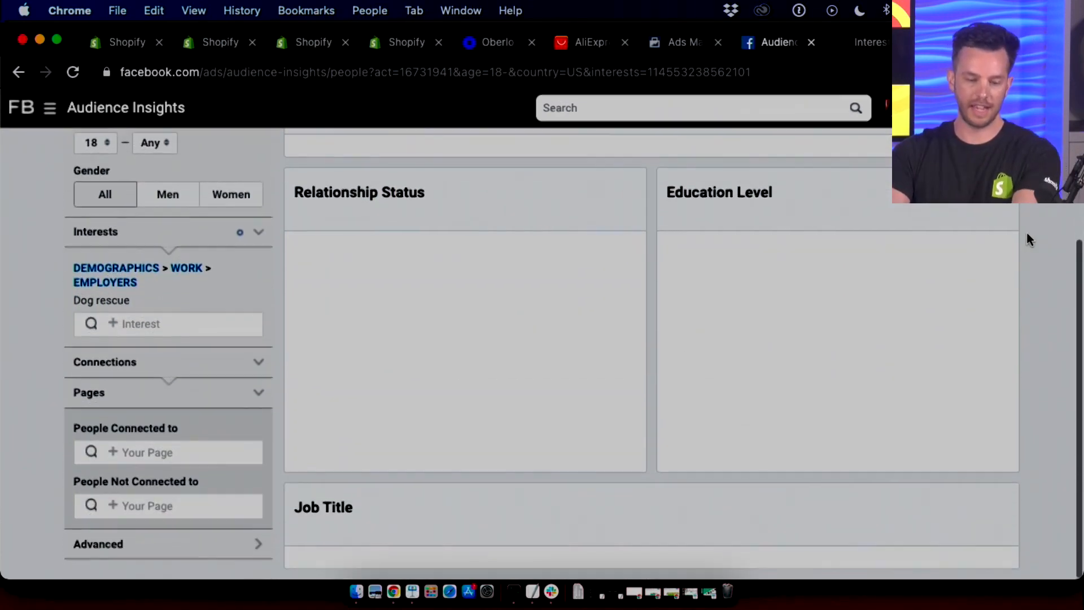
{"action": "scroll", "coordinate": [152, 344], "scroll_direction": "up", "scroll_amount": 1}
{"action": "left_click", "coordinate": [140, 377]}
{"action": "type", "text": "dog"}
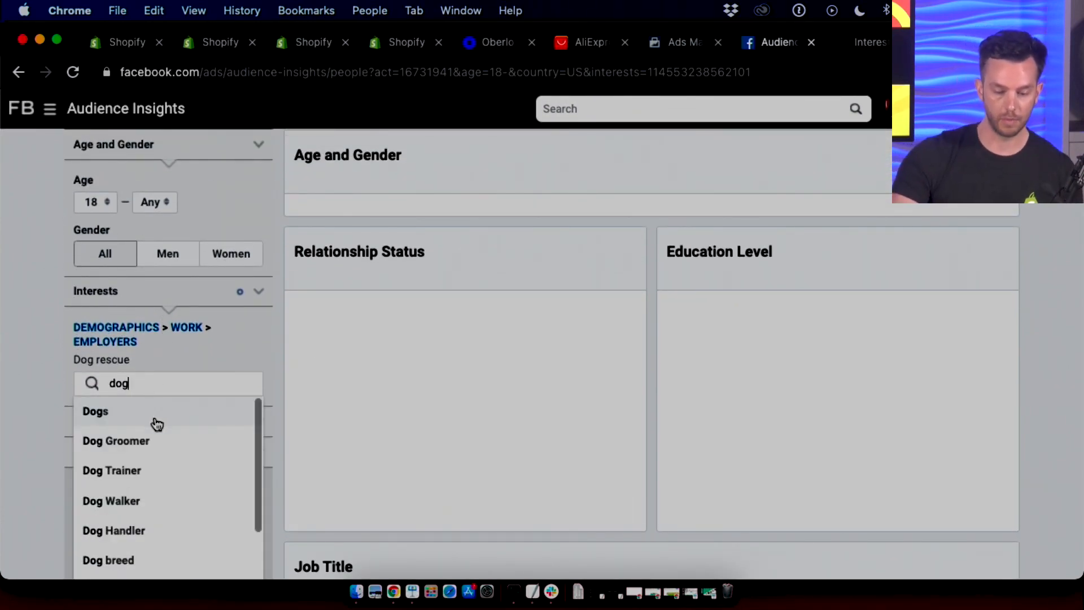
{"action": "type", "text": " lover"}
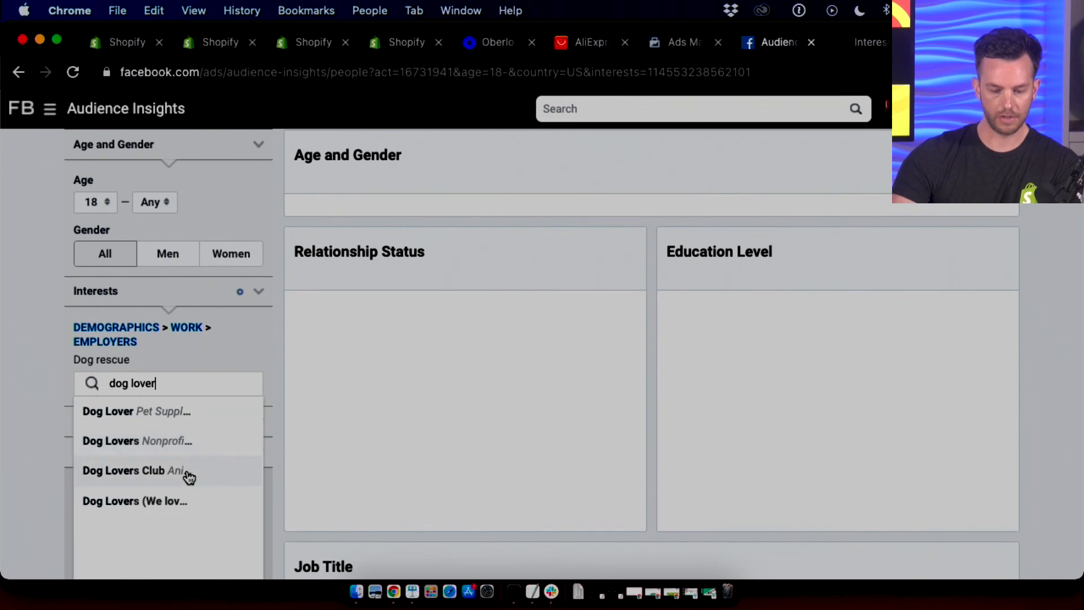
{"action": "left_click", "coordinate": [175, 411]}
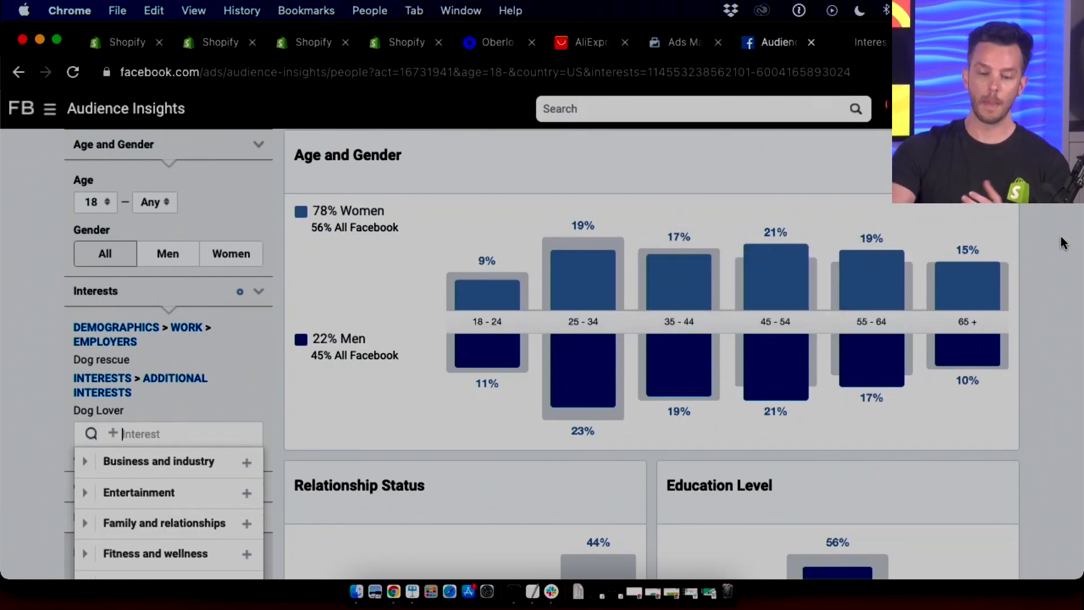
- Examine the new audience's demographics: size, age and gender, relationship status, education level and job titles
{"action": "scroll", "coordinate": [1061, 238], "scroll_direction": "down", "scroll_amount": 5}
{"action": "scroll", "coordinate": [1064, 243], "scroll_direction": "up", "scroll_amount": 6}
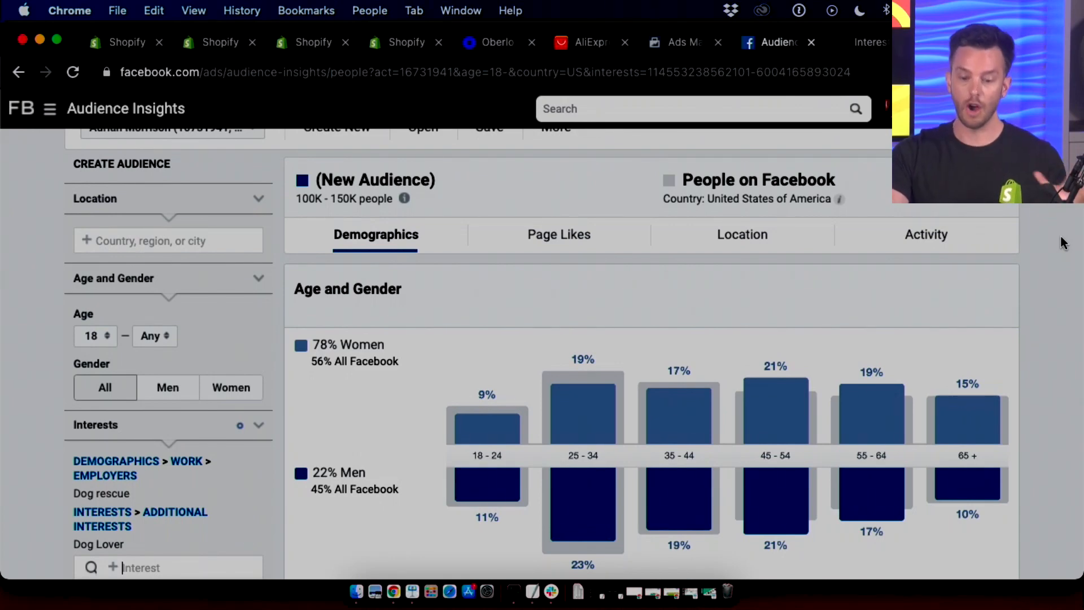
{"action": "scroll", "coordinate": [1063, 243], "scroll_direction": "down", "scroll_amount": 5}
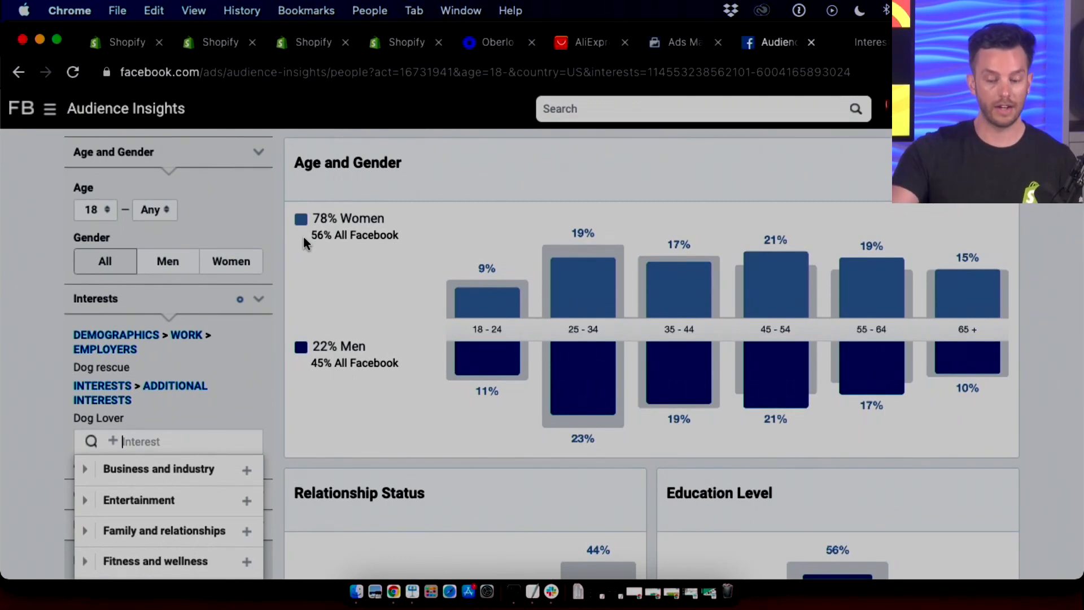
{"action": "scroll", "coordinate": [303, 235], "scroll_direction": "down", "scroll_amount": 10}
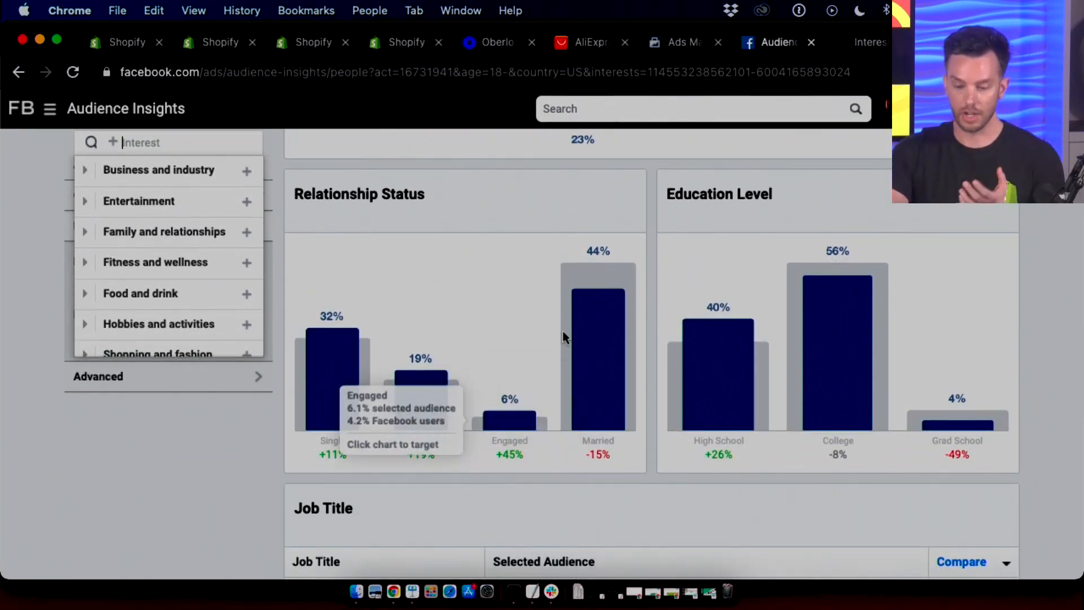
{"action": "mouse_move", "coordinate": [617, 340]}
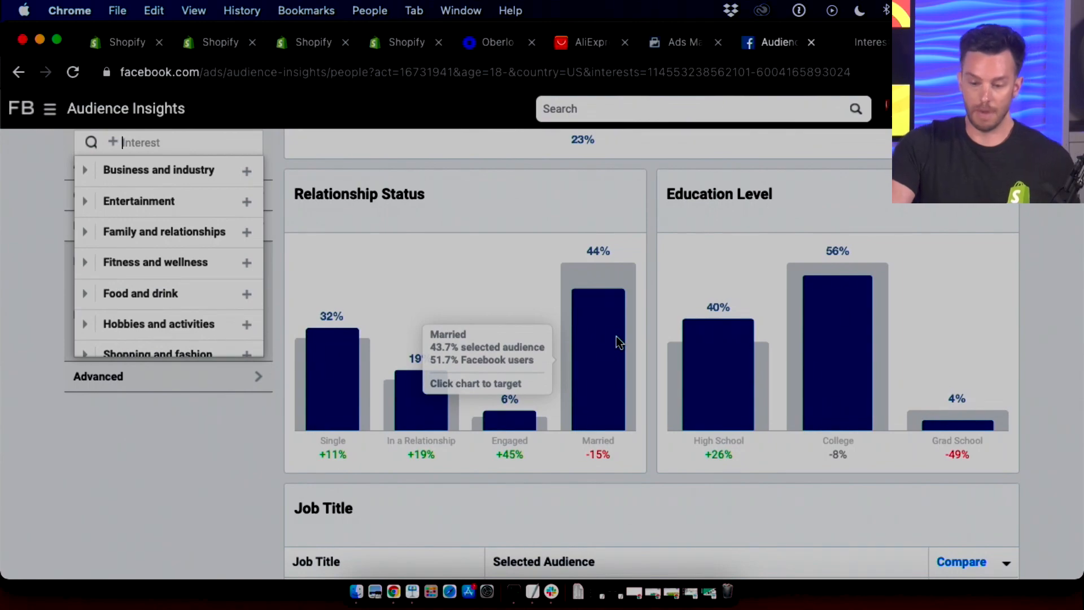
{"action": "scroll", "coordinate": [826, 313], "scroll_direction": "down", "scroll_amount": 10}
{"action": "scroll", "coordinate": [827, 317], "scroll_direction": "down", "scroll_amount": 3}
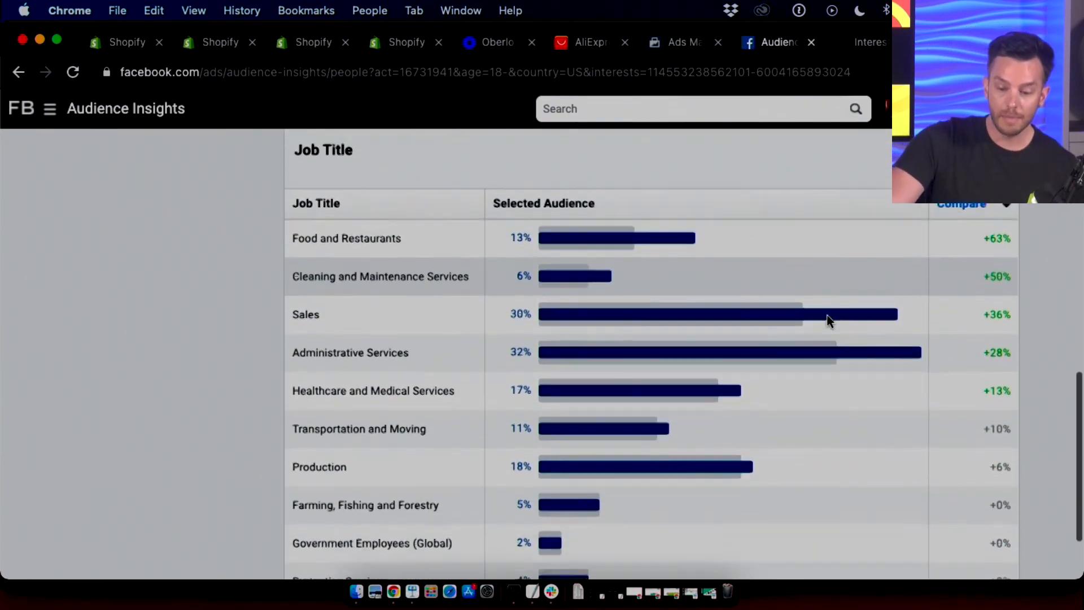
{"action": "scroll", "coordinate": [829, 321], "scroll_direction": "up", "scroll_amount": 10}
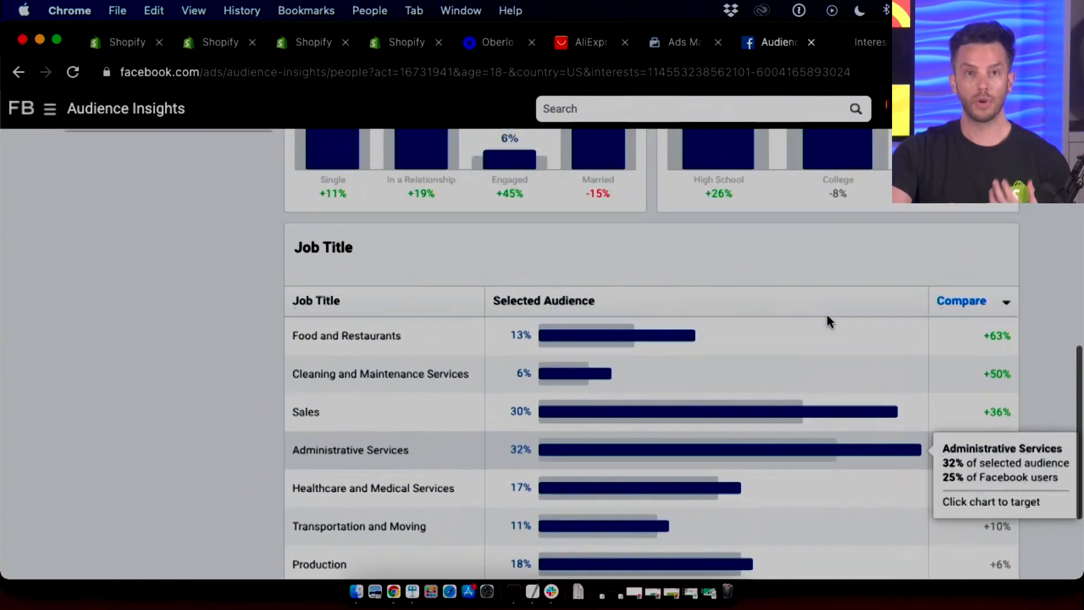
{"action": "scroll", "coordinate": [828, 321], "scroll_direction": "up", "scroll_amount": 3}
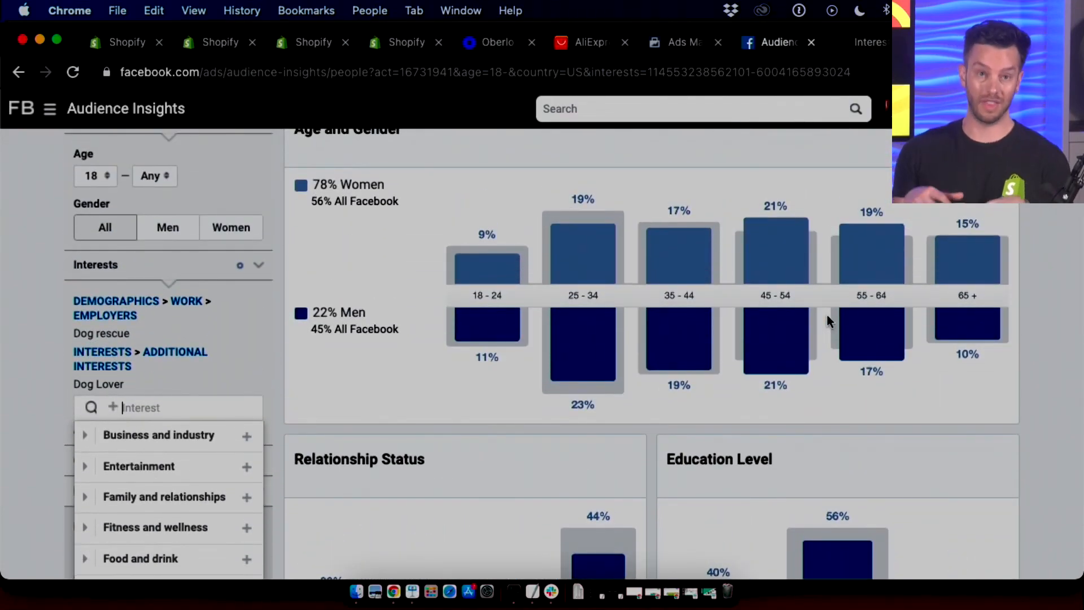
{"action": "scroll", "coordinate": [827, 320], "scroll_direction": "up", "scroll_amount": 5}
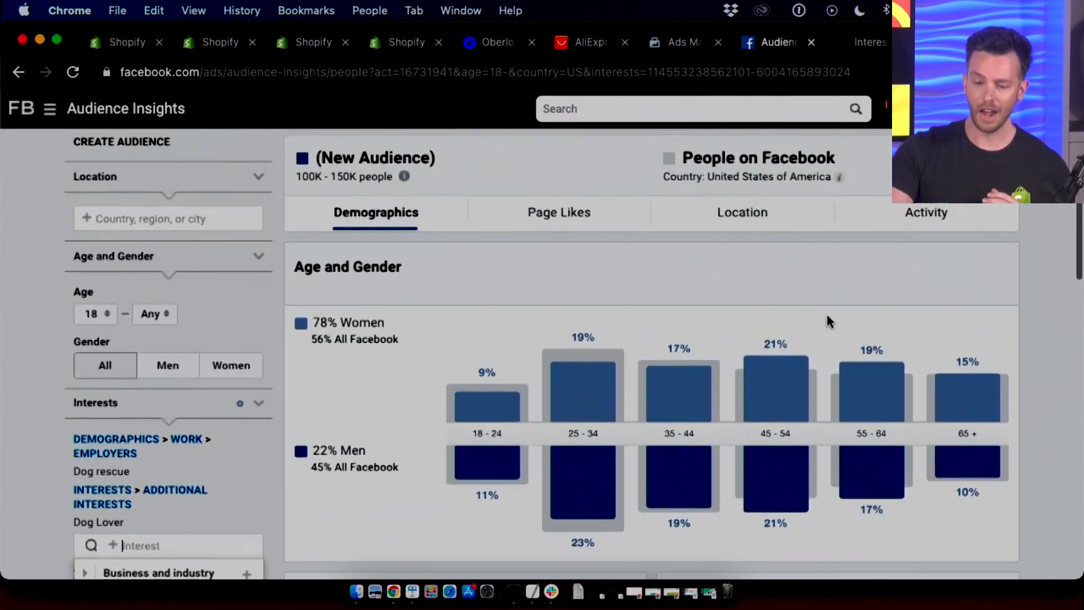
- Show the audience's Page Likes and review the top categories and relevance-ranked pages against the chosen interests
{"action": "left_click", "coordinate": [571, 225]}
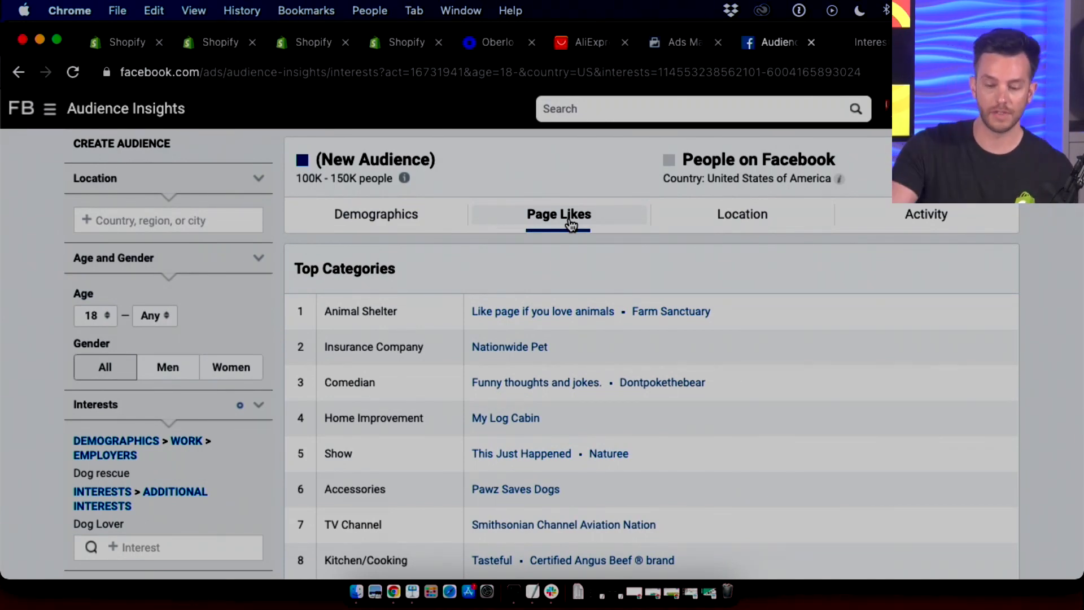
{"action": "scroll", "coordinate": [571, 225], "scroll_direction": "down", "scroll_amount": 5}
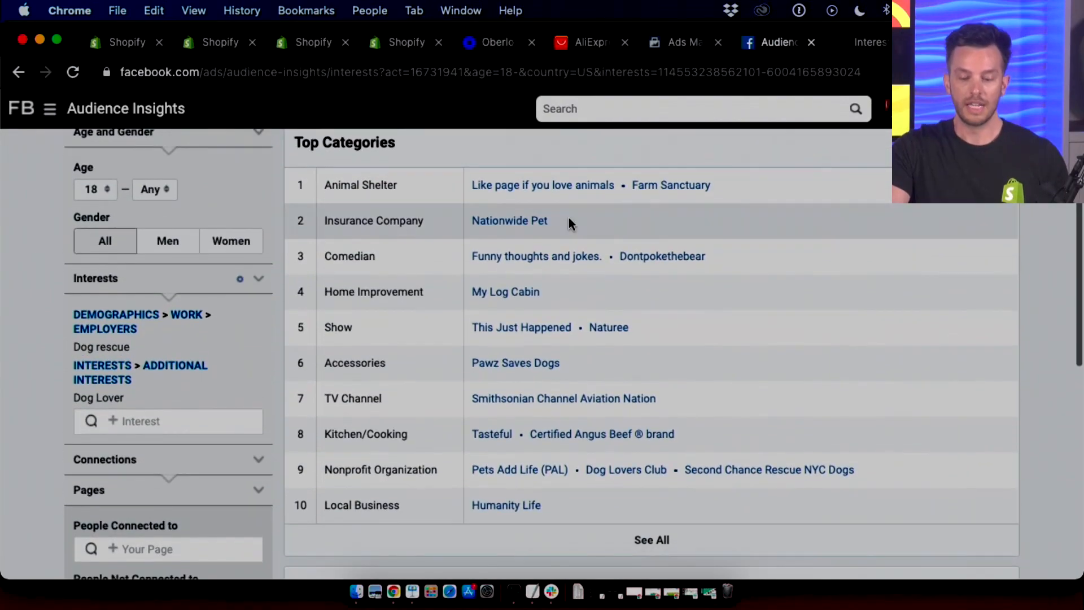
{"action": "scroll", "coordinate": [568, 220], "scroll_direction": "down", "scroll_amount": 10}
{"action": "mouse_move", "coordinate": [363, 192]}
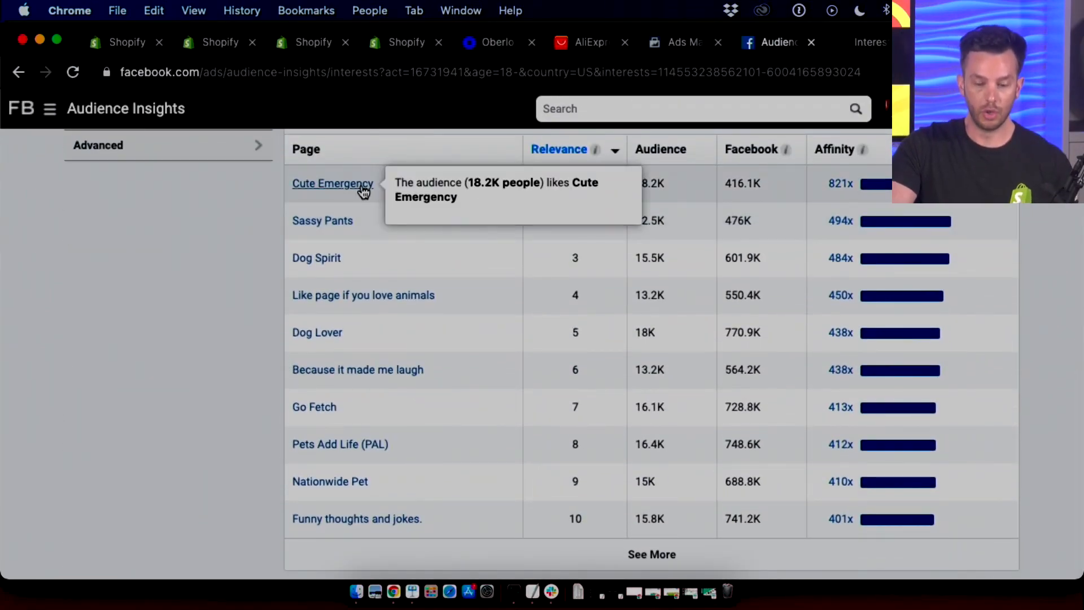
{"action": "mouse_move", "coordinate": [333, 260]}
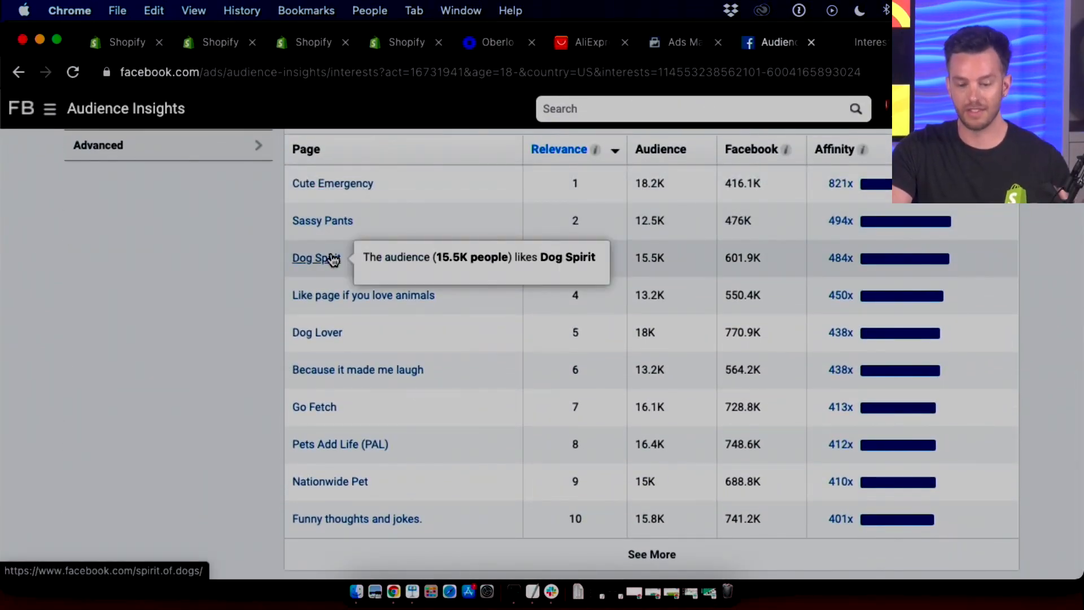
{"action": "mouse_move", "coordinate": [336, 306]}
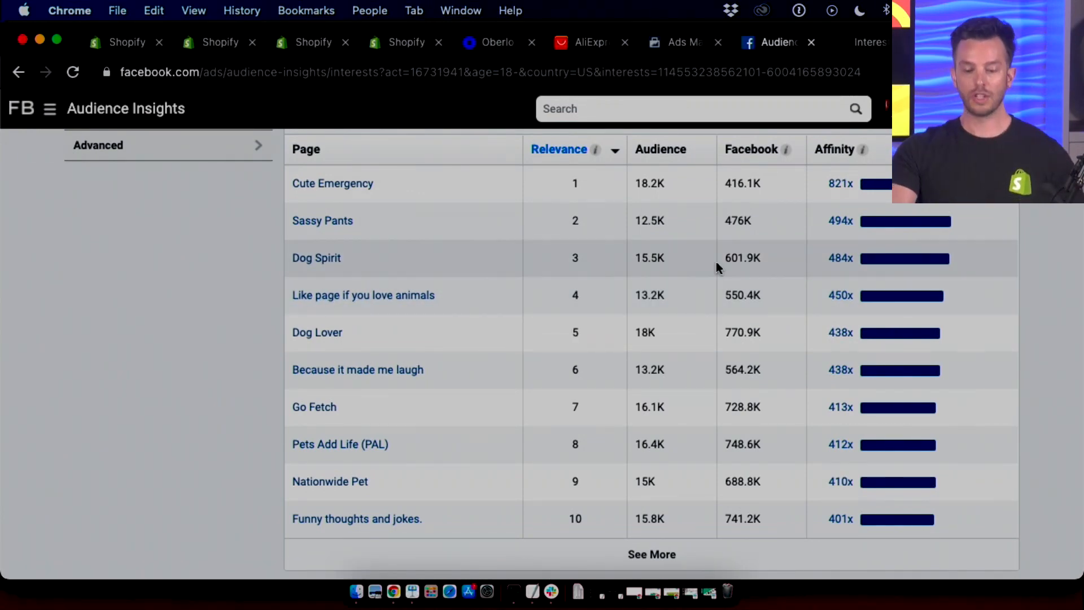
{"action": "mouse_move", "coordinate": [871, 155]}
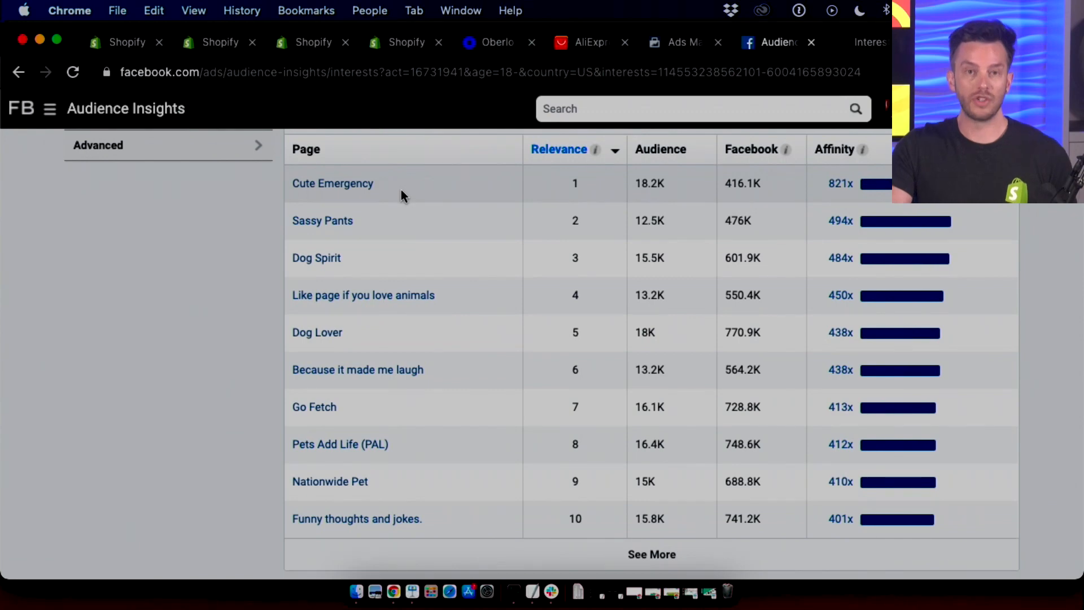
{"action": "scroll", "coordinate": [401, 189], "scroll_direction": "up", "scroll_amount": 10}
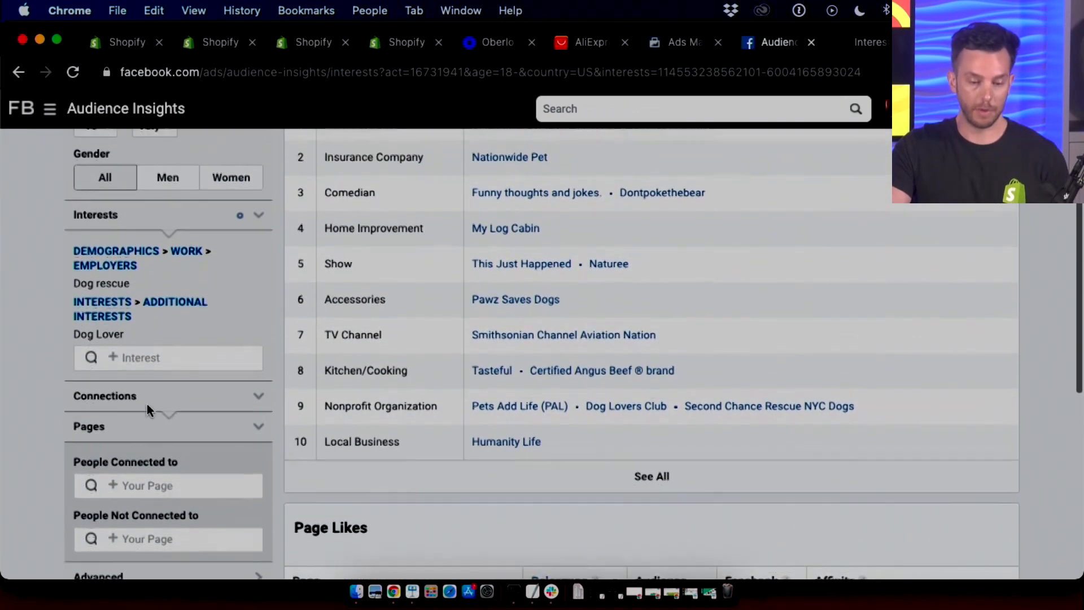
{"action": "scroll", "coordinate": [147, 411], "scroll_direction": "up", "scroll_amount": 1}
{"action": "mouse_move", "coordinate": [101, 292]}
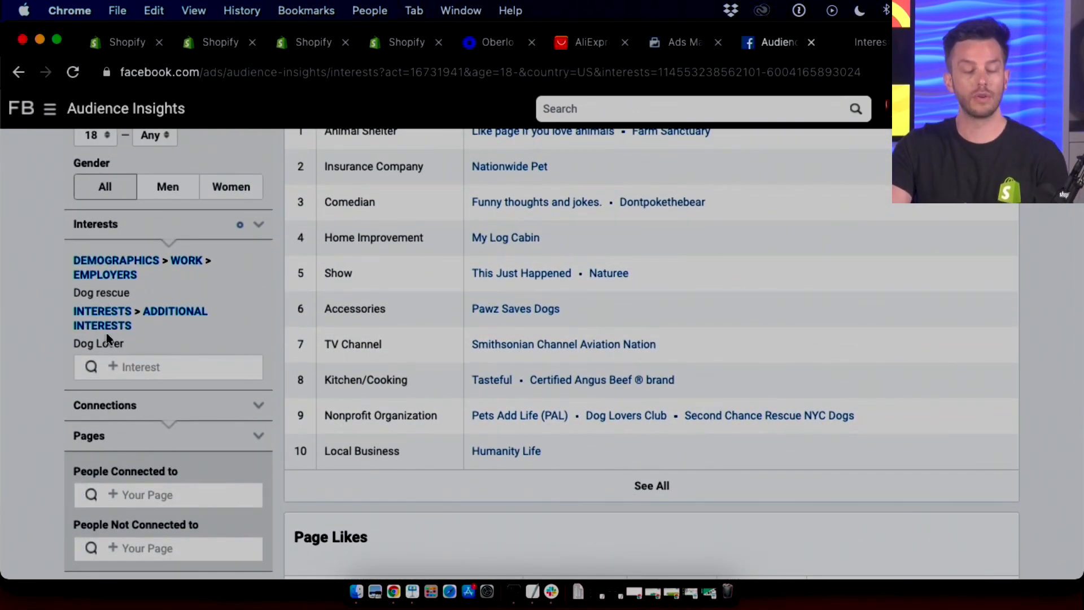
- Visit the Cute Emergency page from the Page Likes list and review its About details and posts
{"action": "scroll", "coordinate": [681, 316], "scroll_direction": "down", "scroll_amount": 10}
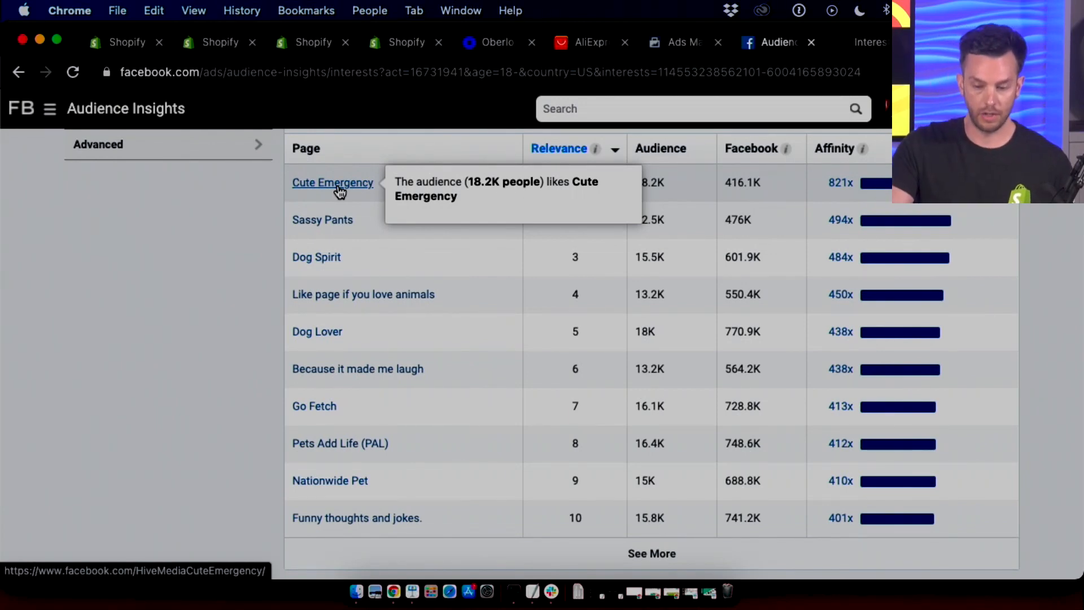
{"action": "left_click", "coordinate": [331, 182]}
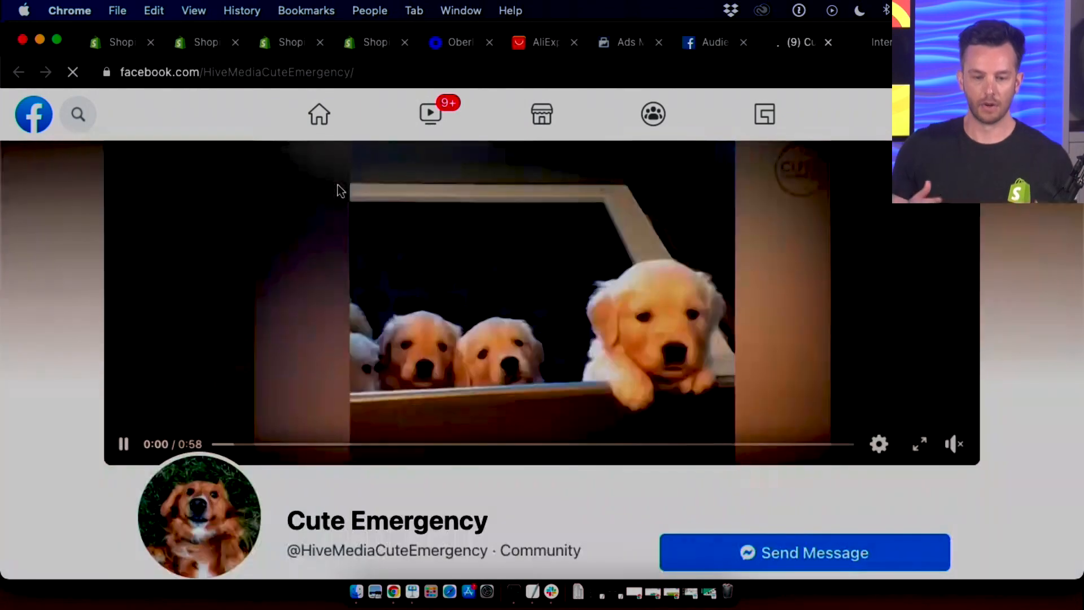
{"action": "scroll", "coordinate": [339, 189], "scroll_direction": "down", "scroll_amount": 5}
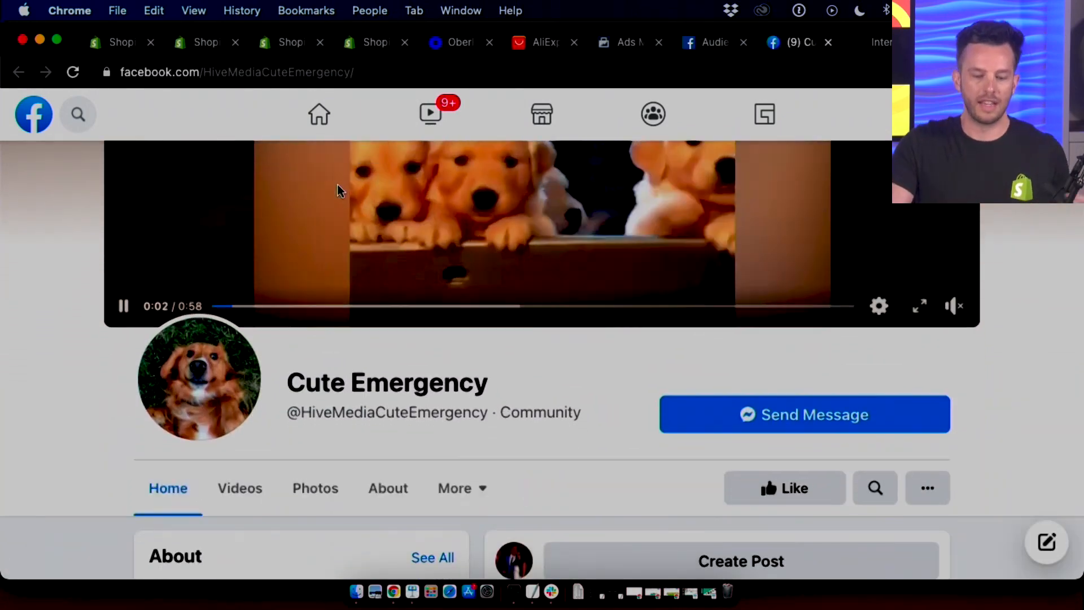
{"action": "scroll", "coordinate": [338, 190], "scroll_direction": "down", "scroll_amount": 4}
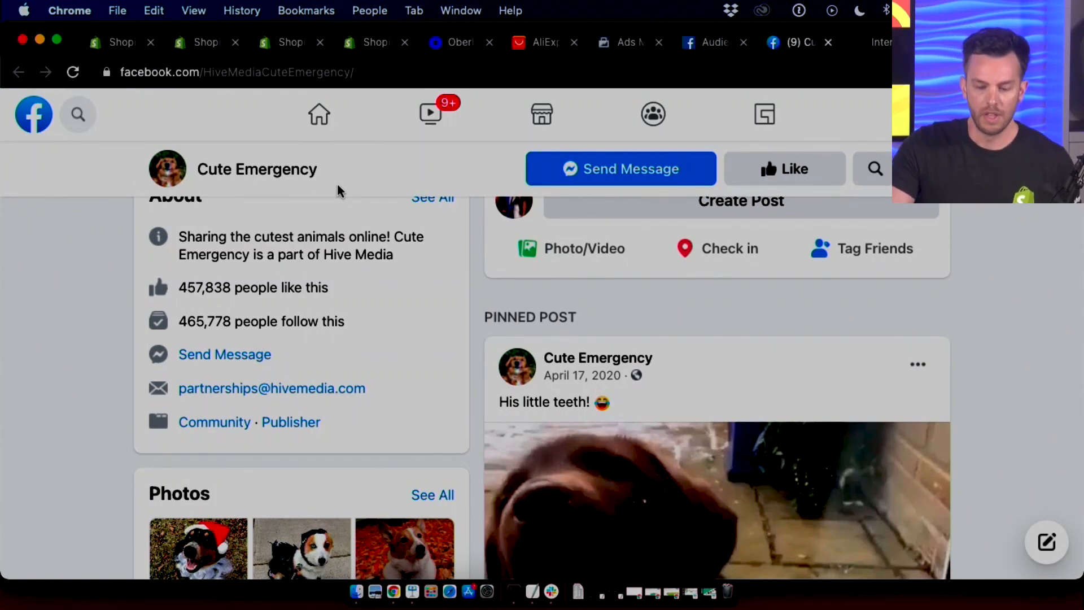
{"action": "scroll", "coordinate": [337, 186], "scroll_direction": "down", "scroll_amount": 10}
{"action": "scroll", "coordinate": [339, 188], "scroll_direction": "down", "scroll_amount": 3}
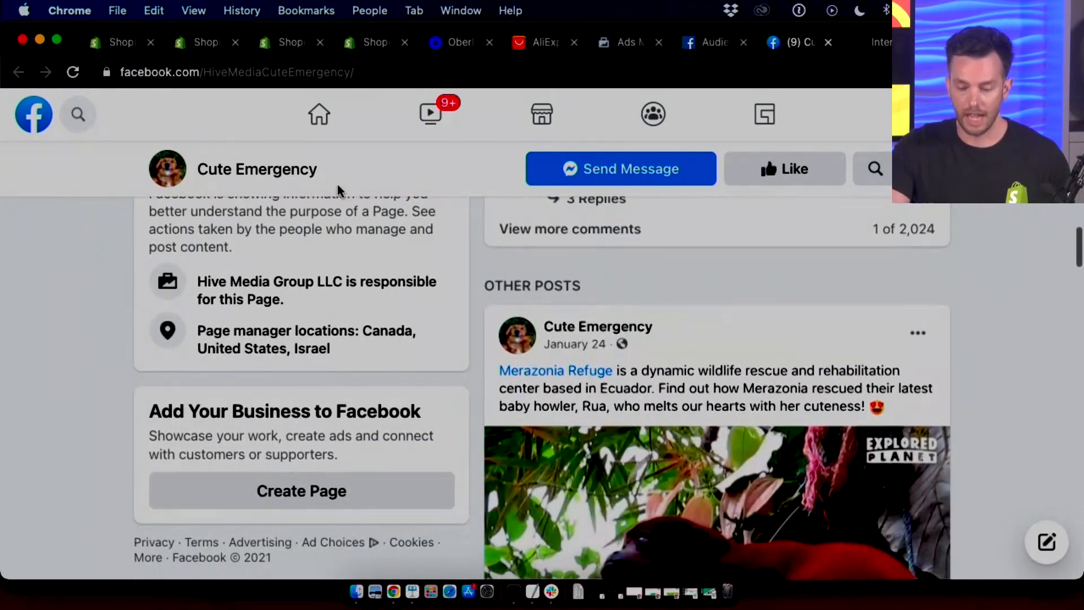
{"action": "scroll", "coordinate": [339, 188], "scroll_direction": "up", "scroll_amount": 20}
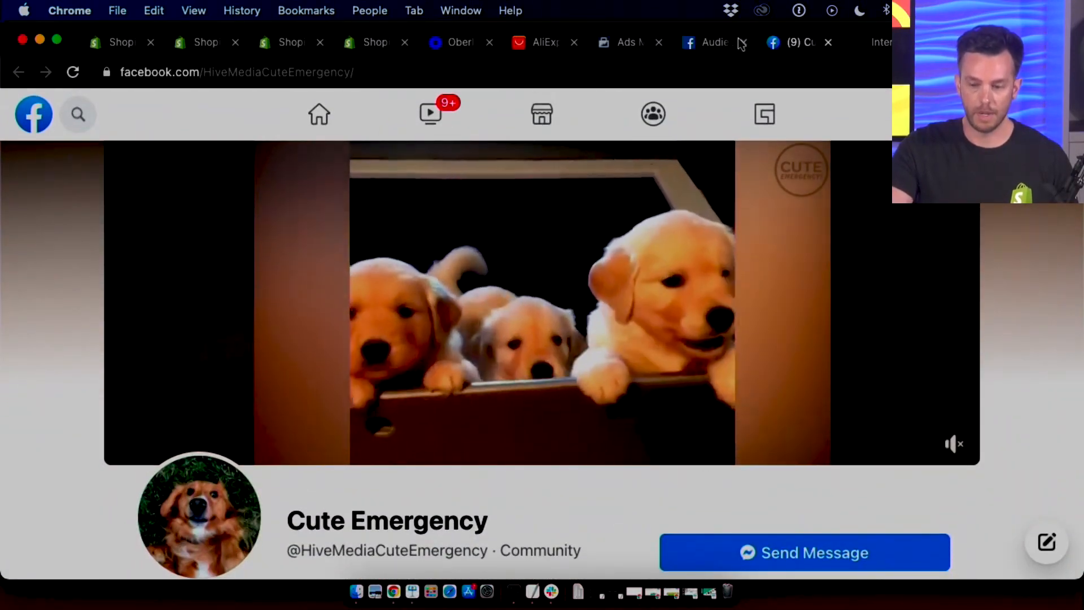
- Switch to Ads Manager and search the new ad set's detailed targeting for "cute emergency"
{"action": "left_click", "coordinate": [715, 41]}
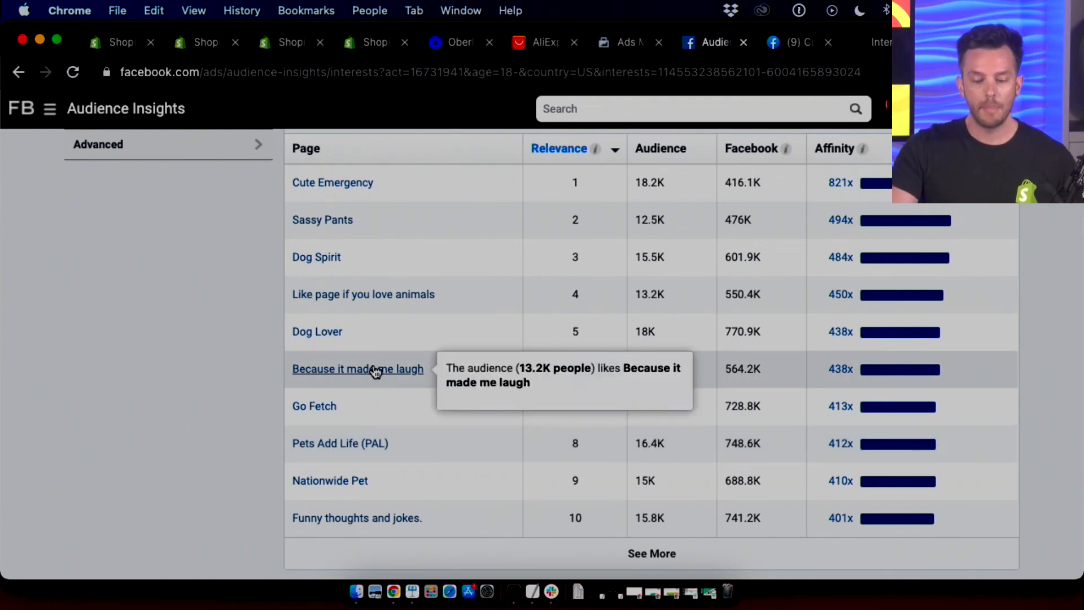
{"action": "left_click", "coordinate": [624, 44]}
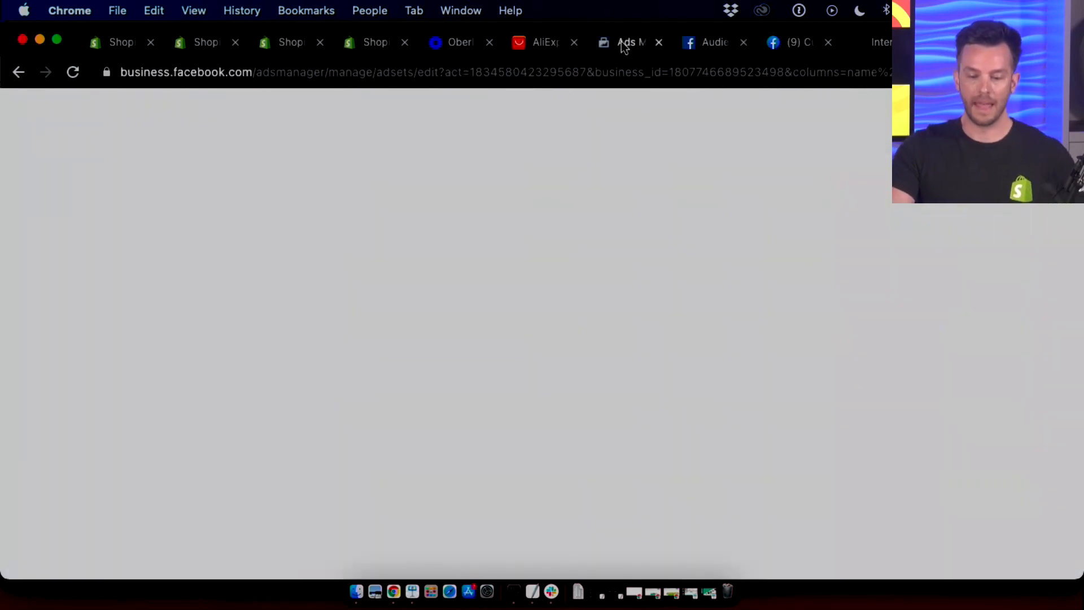
{"action": "left_click", "coordinate": [460, 273]}
{"action": "type", "text": "cute emergency"}
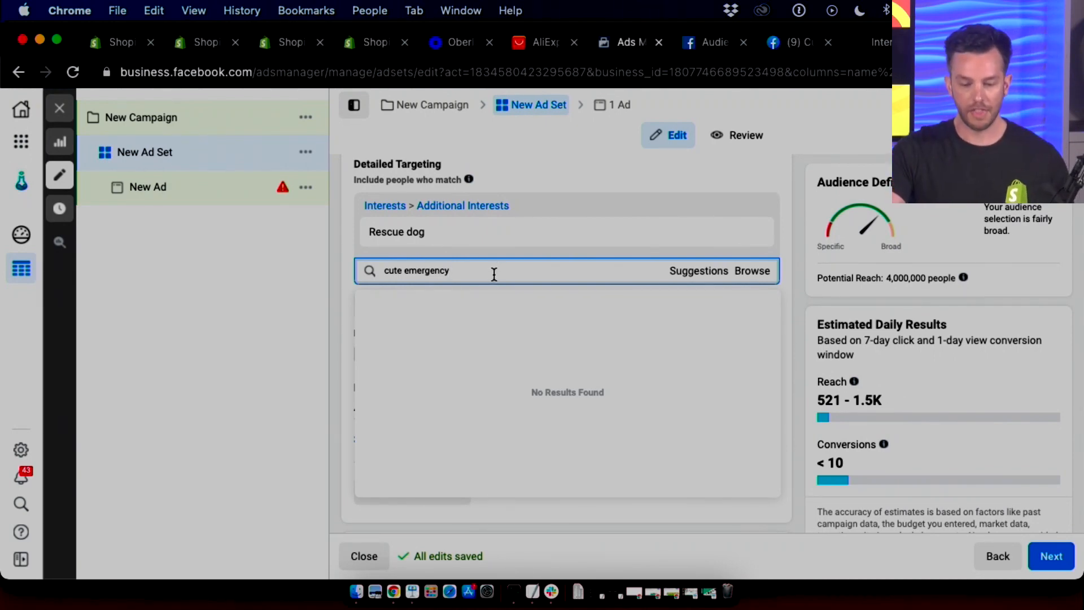
{"action": "triple_click", "coordinate": [494, 275]}
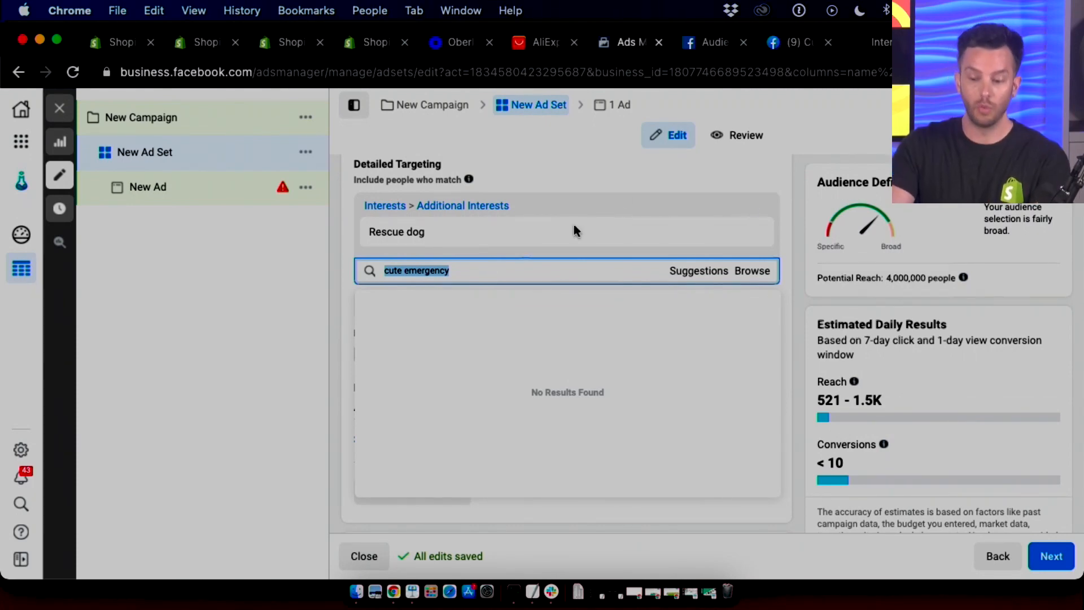
{"action": "left_click", "coordinate": [716, 45]}
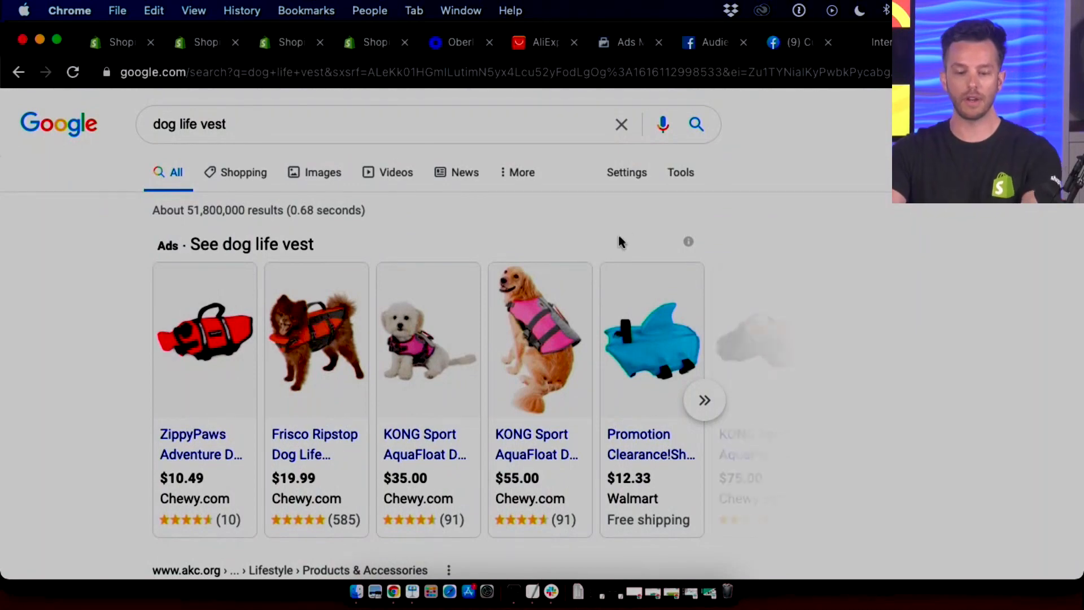
- Look through the Google results for "dog life vest", including the retailer listings, related questions and popular products
{"action": "left_click", "coordinate": [218, 123]}
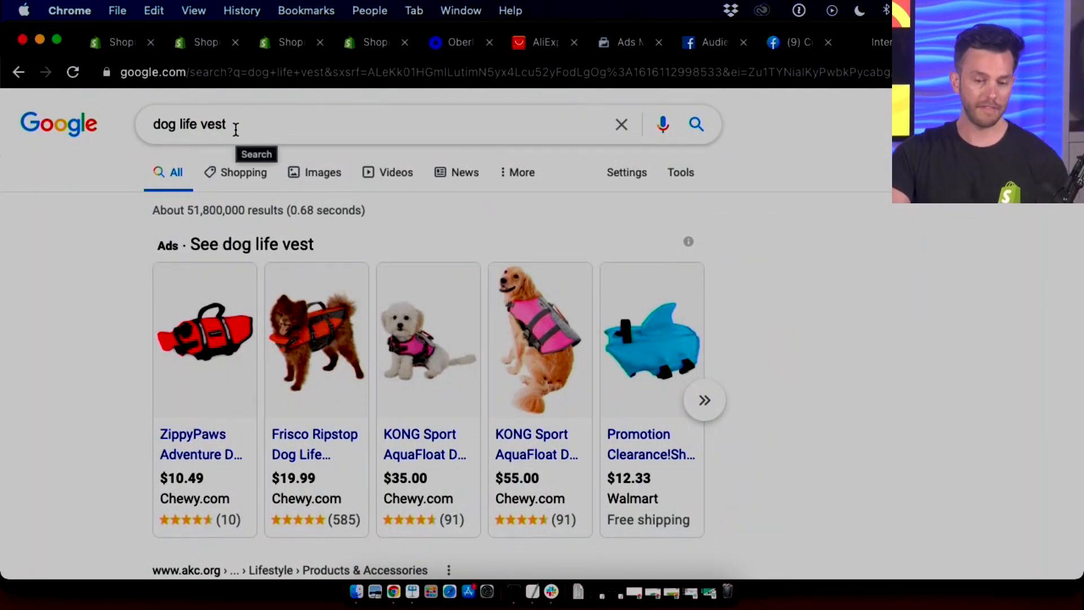
{"action": "scroll", "coordinate": [183, 213], "scroll_direction": "down", "scroll_amount": 10}
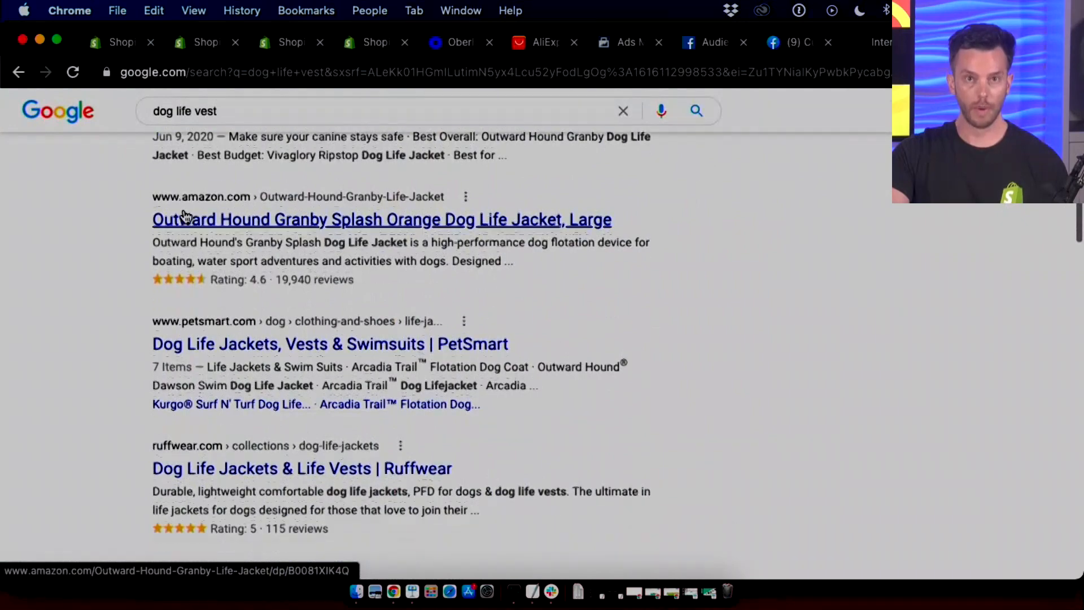
{"action": "scroll", "coordinate": [183, 213], "scroll_direction": "down", "scroll_amount": 10}
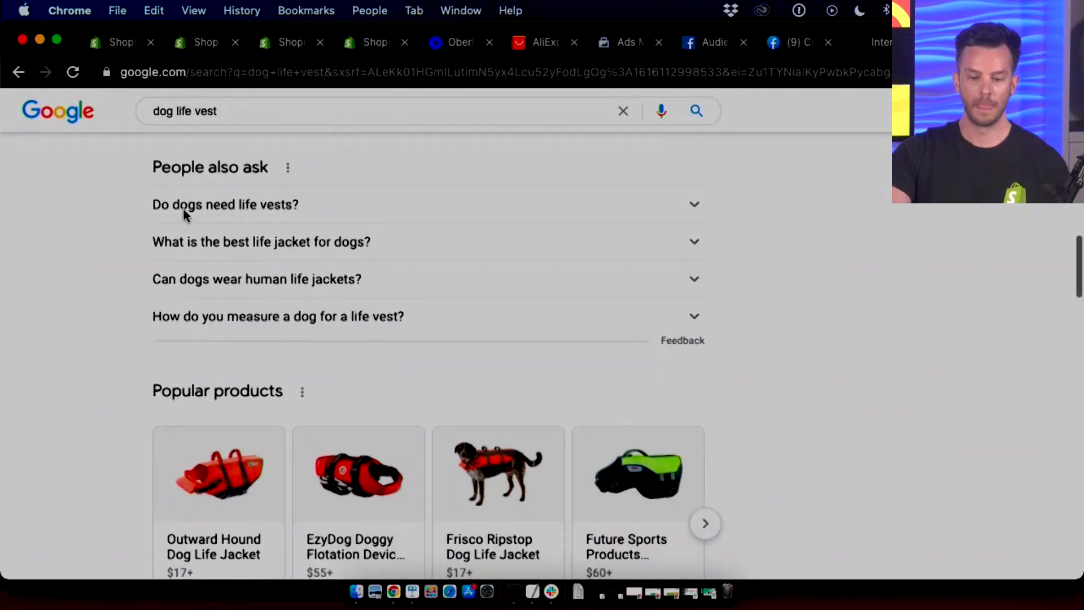
- Open the related search for "ruffwear life jacket" from the Google results and look through its listings and related searches
{"action": "scroll", "coordinate": [184, 214], "scroll_direction": "down", "scroll_amount": 10}
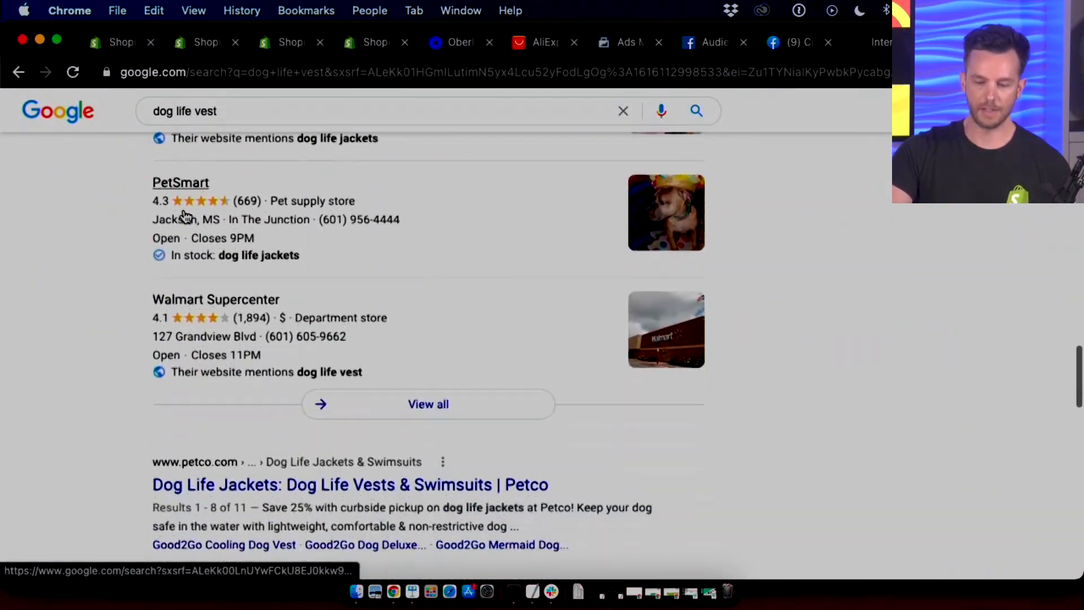
{"action": "scroll", "coordinate": [186, 216], "scroll_direction": "down", "scroll_amount": 10}
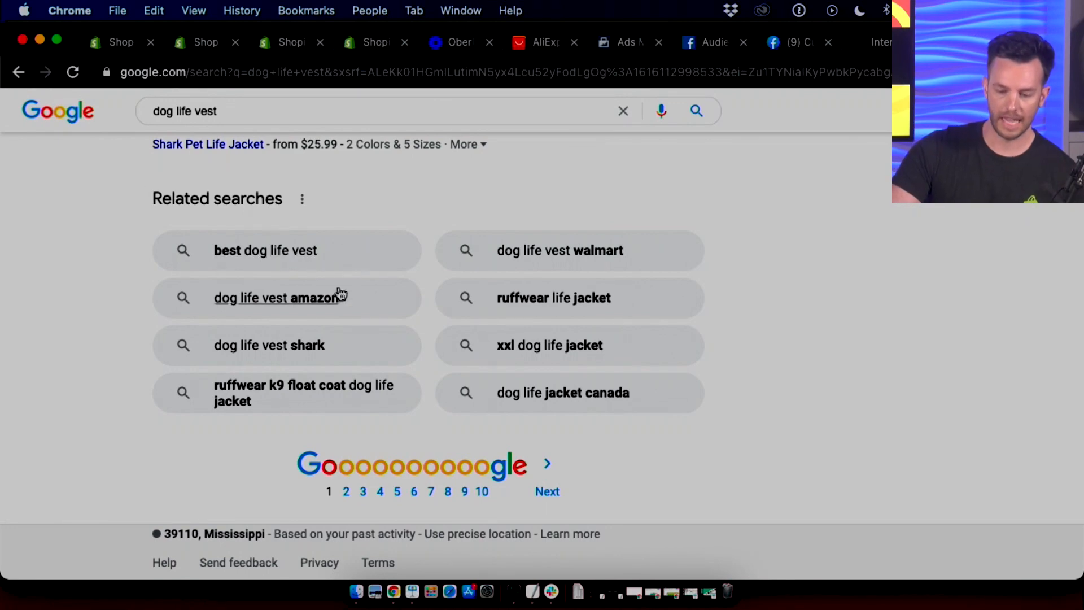
{"action": "left_click", "coordinate": [547, 313]}
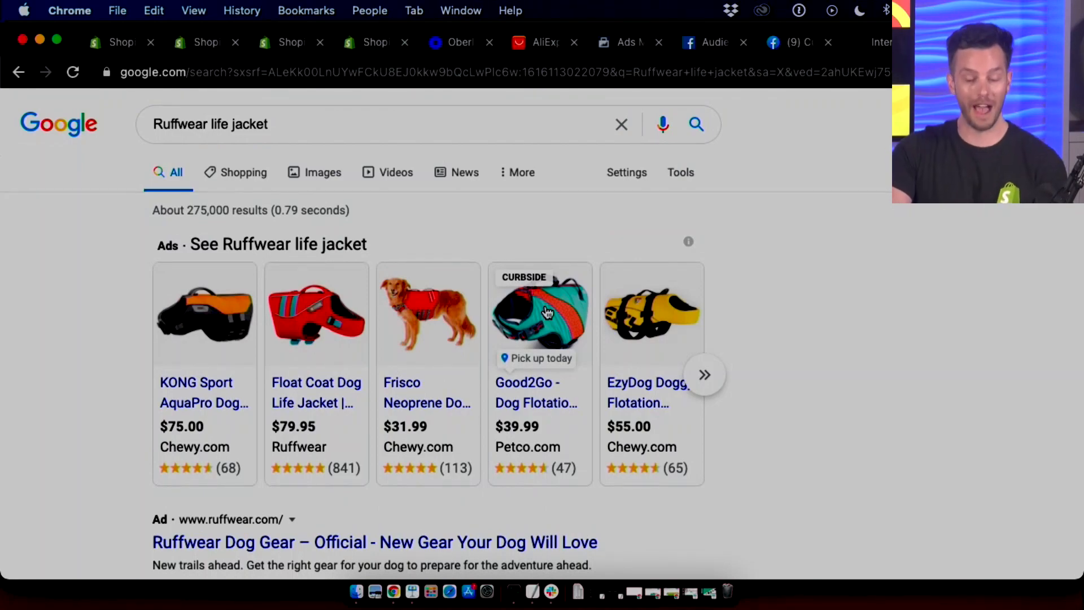
{"action": "scroll", "coordinate": [548, 313], "scroll_direction": "down", "scroll_amount": 8}
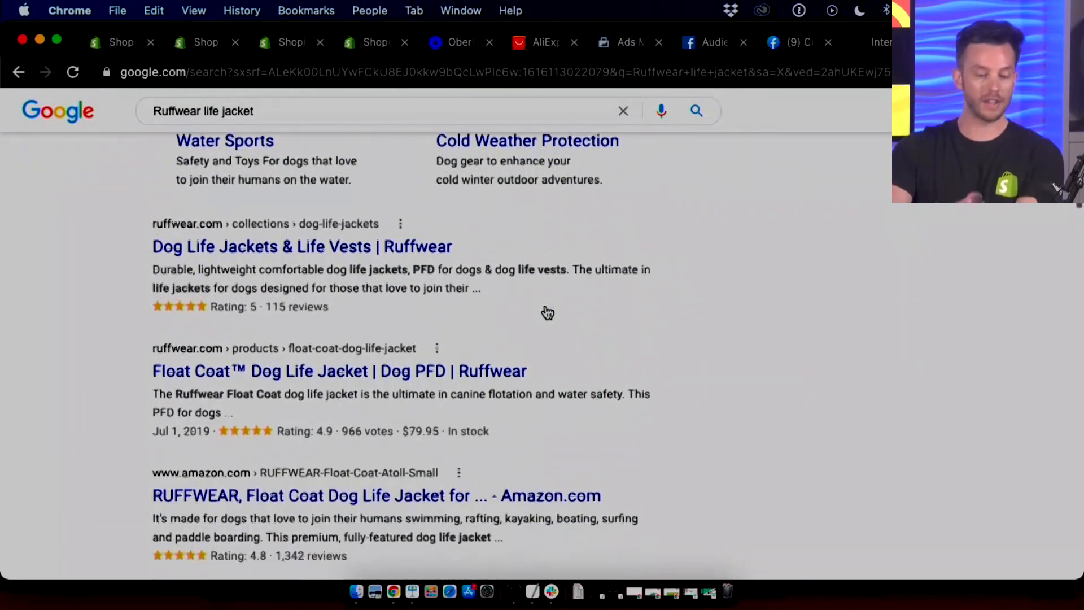
{"action": "scroll", "coordinate": [547, 312], "scroll_direction": "down", "scroll_amount": 12}
{"action": "scroll", "coordinate": [547, 312], "scroll_direction": "down", "scroll_amount": 15}
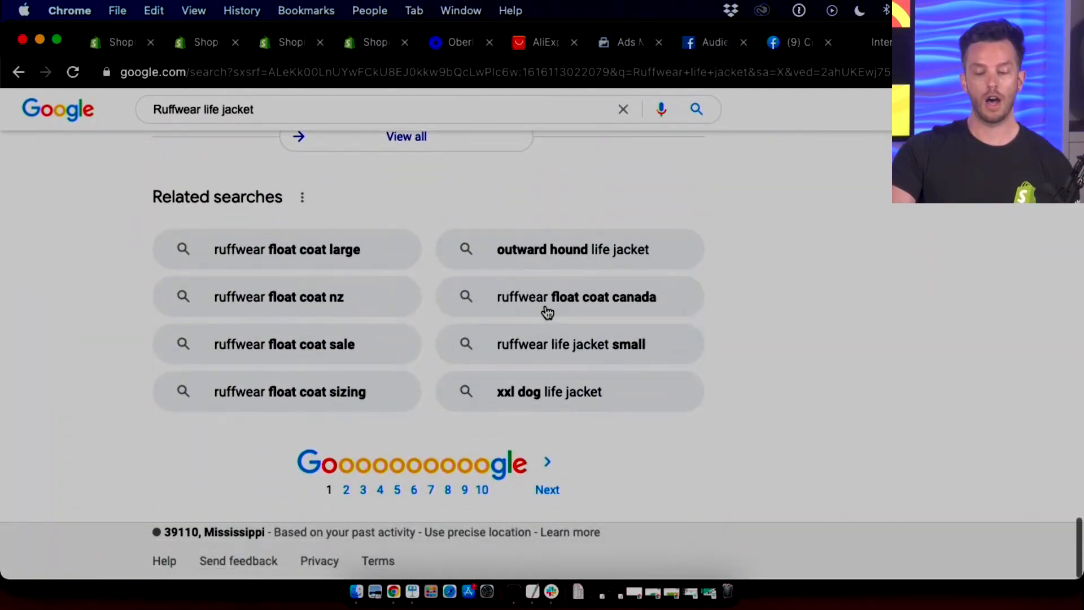
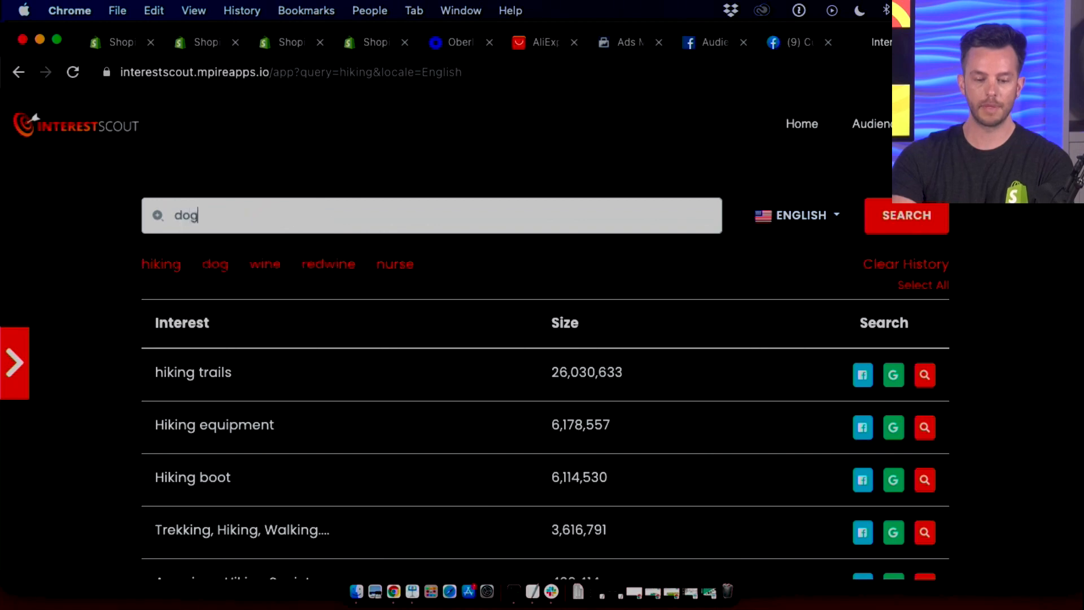
- Search Interest Scout for "dog" in English and look through the listed interests and their audience sizes
{"action": "left_click", "coordinate": [896, 223]}
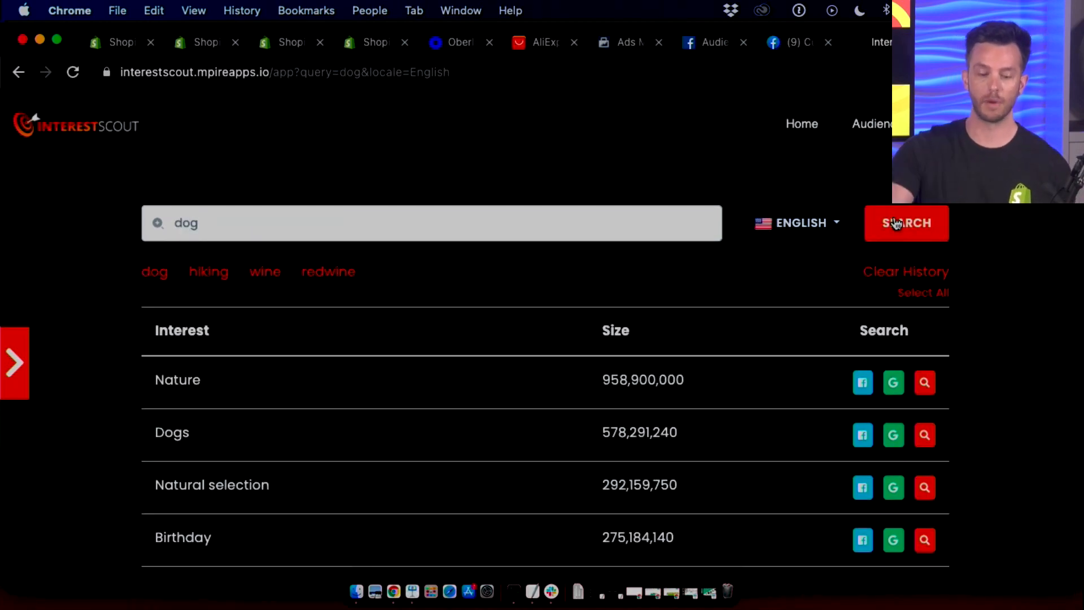
{"action": "scroll", "coordinate": [544, 344], "scroll_direction": "down", "scroll_amount": 10}
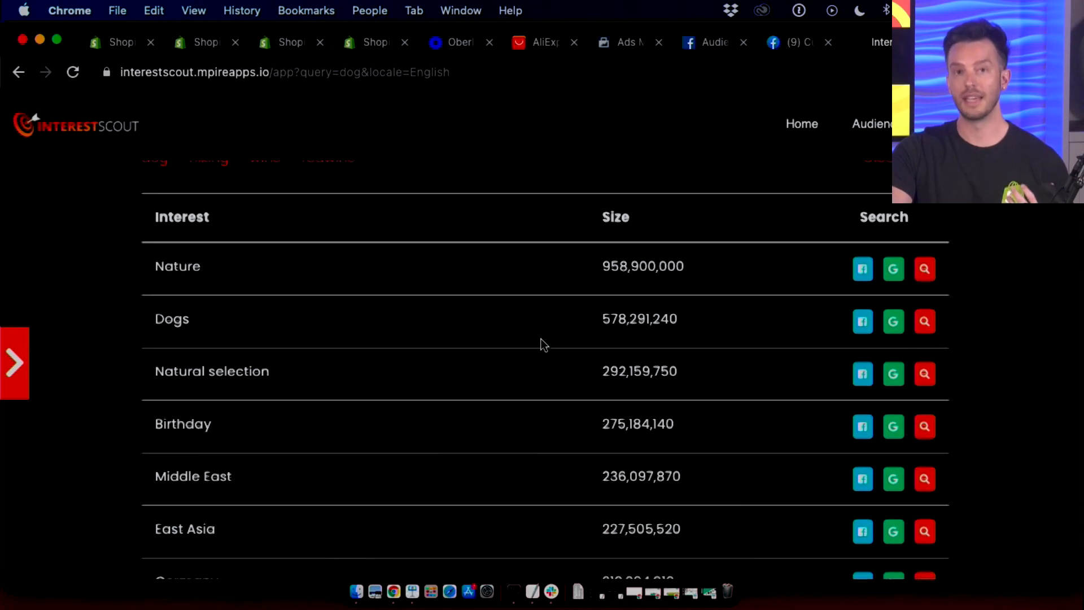
{"action": "scroll", "coordinate": [544, 344], "scroll_direction": "down", "scroll_amount": 15}
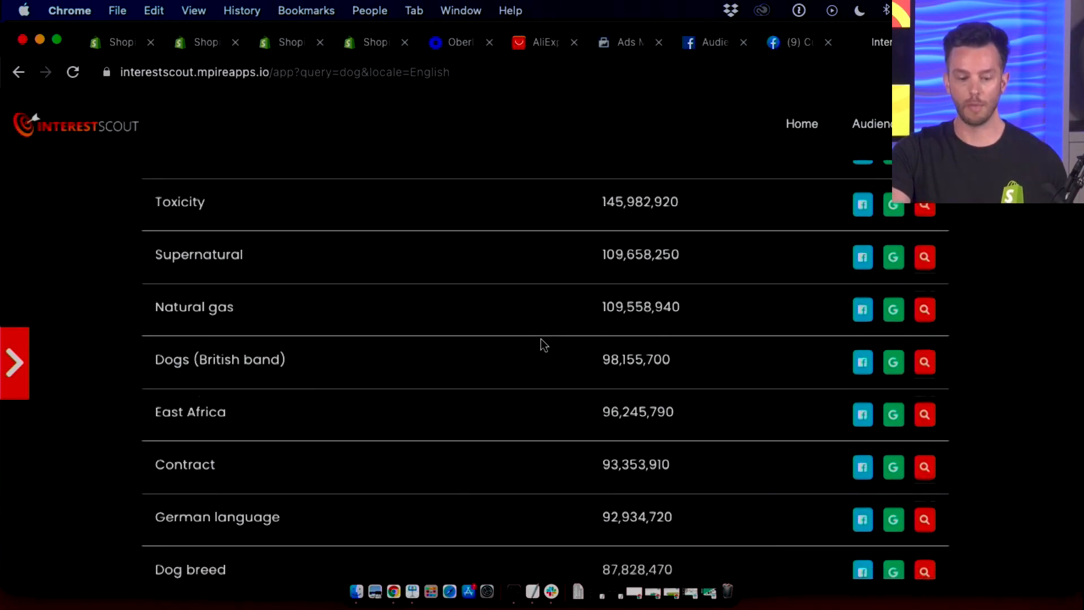
{"action": "scroll", "coordinate": [544, 344], "scroll_direction": "down", "scroll_amount": 15}
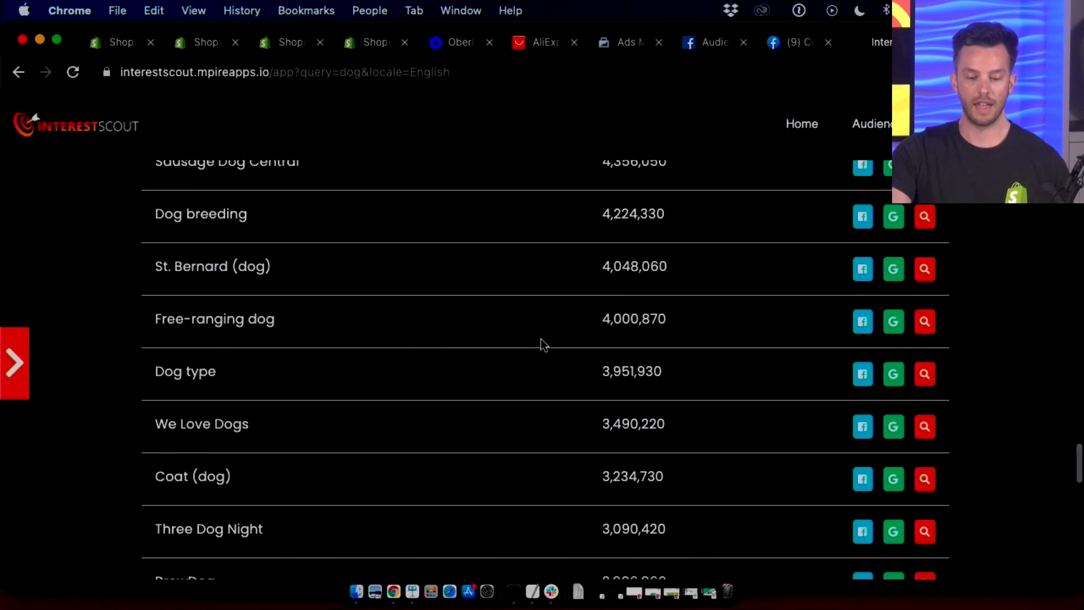
{"action": "scroll", "coordinate": [544, 344], "scroll_direction": "down", "scroll_amount": 10}
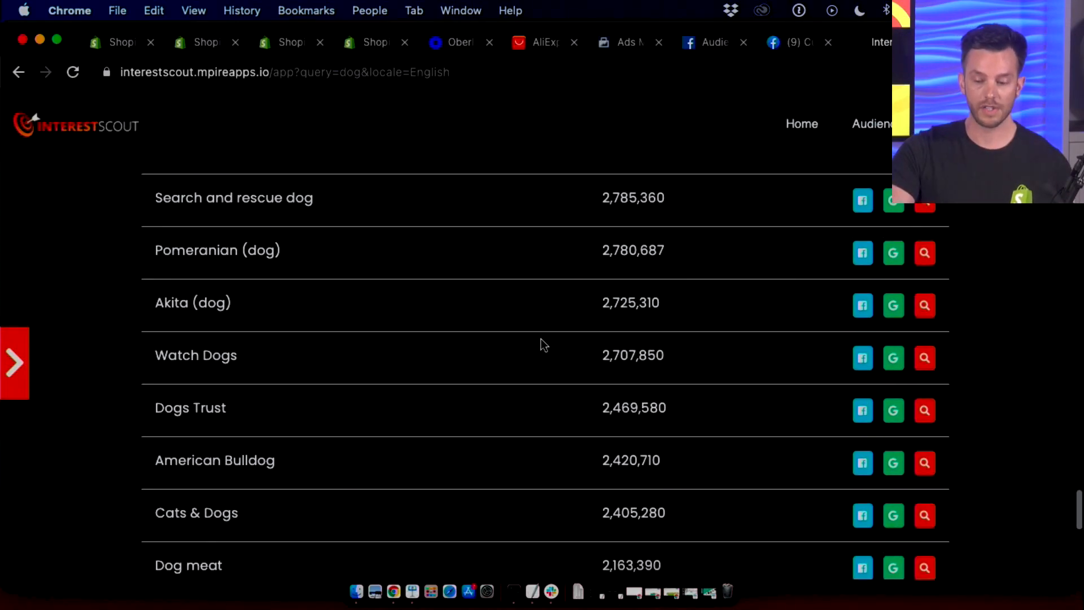
{"action": "scroll", "coordinate": [544, 344], "scroll_direction": "up", "scroll_amount": 2}
{"action": "scroll", "coordinate": [541, 344], "scroll_direction": "down", "scroll_amount": 1}
{"action": "scroll", "coordinate": [541, 344], "scroll_direction": "up", "scroll_amount": 3}
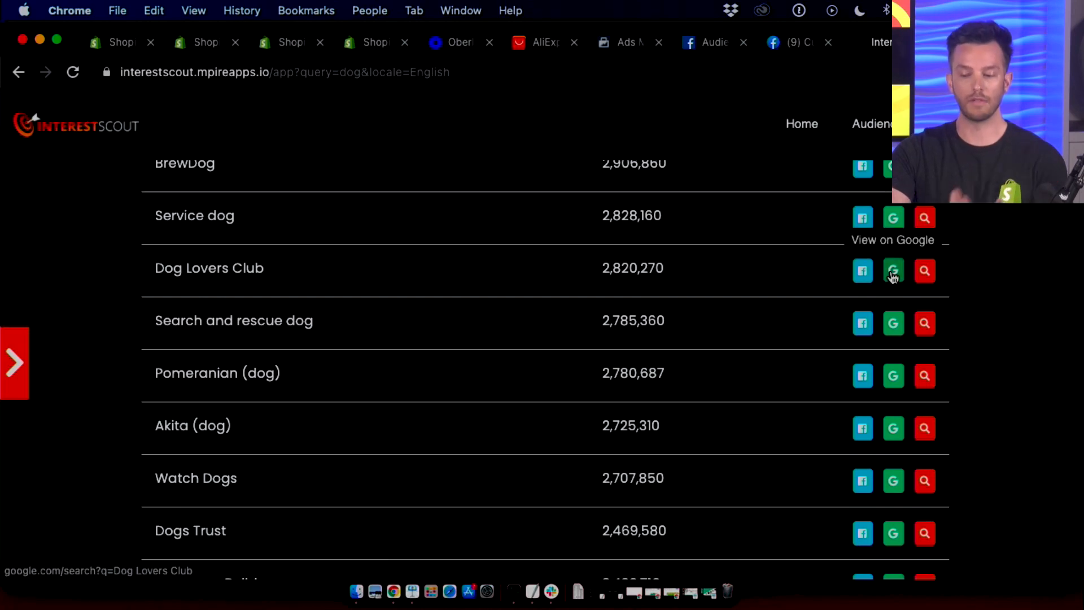
- Open the Dog Lovers Club interest in Audience Insights and review its age, gender, relationship and education demographics
{"action": "left_click", "coordinate": [927, 271]}
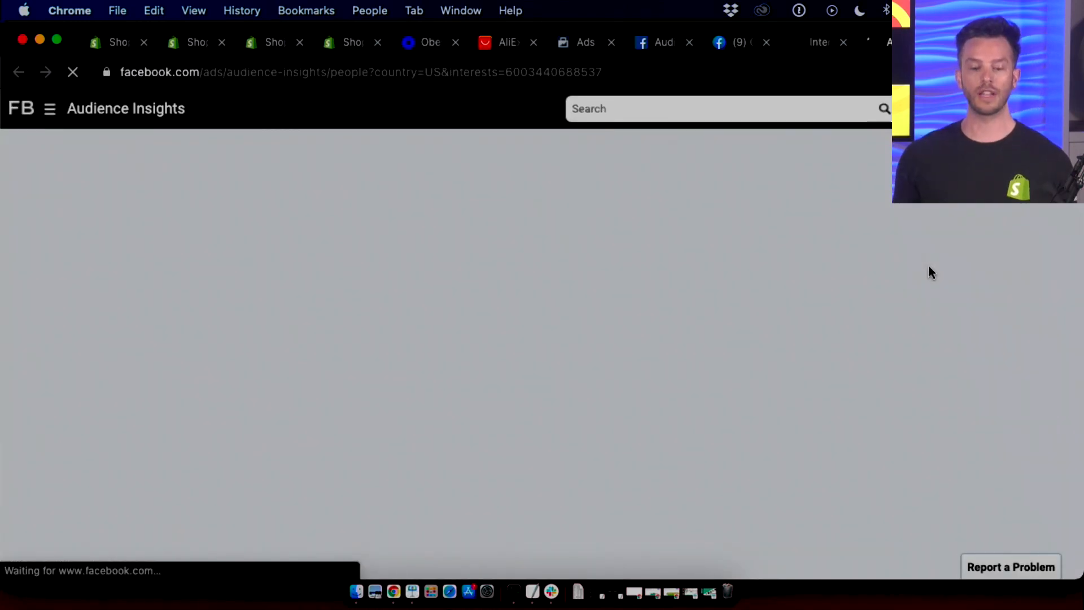
{"action": "scroll", "coordinate": [703, 326], "scroll_direction": "down", "scroll_amount": 3}
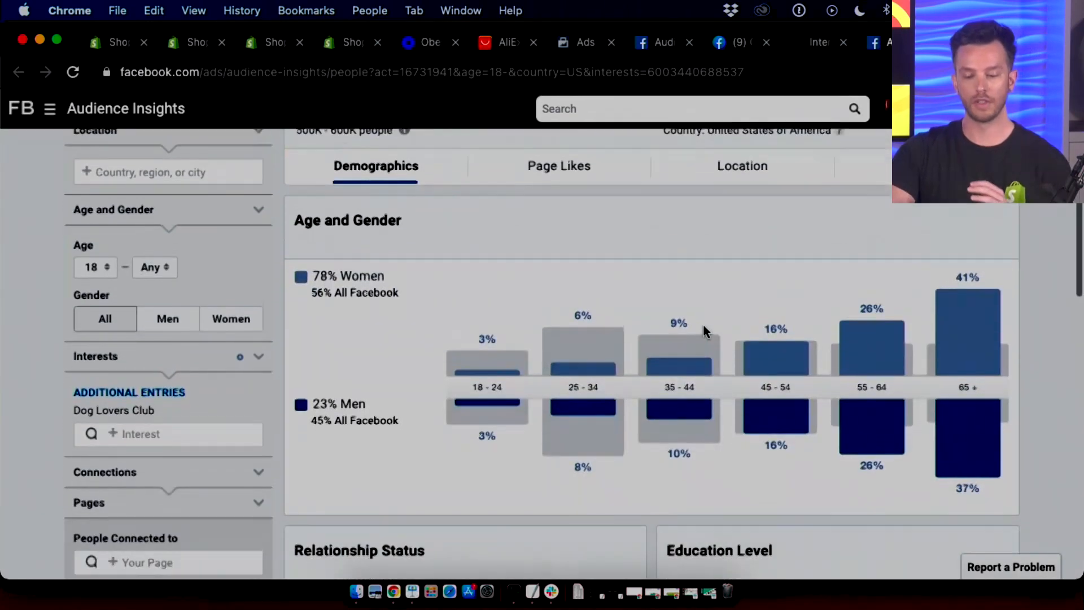
{"action": "scroll", "coordinate": [703, 327], "scroll_direction": "down", "scroll_amount": 3}
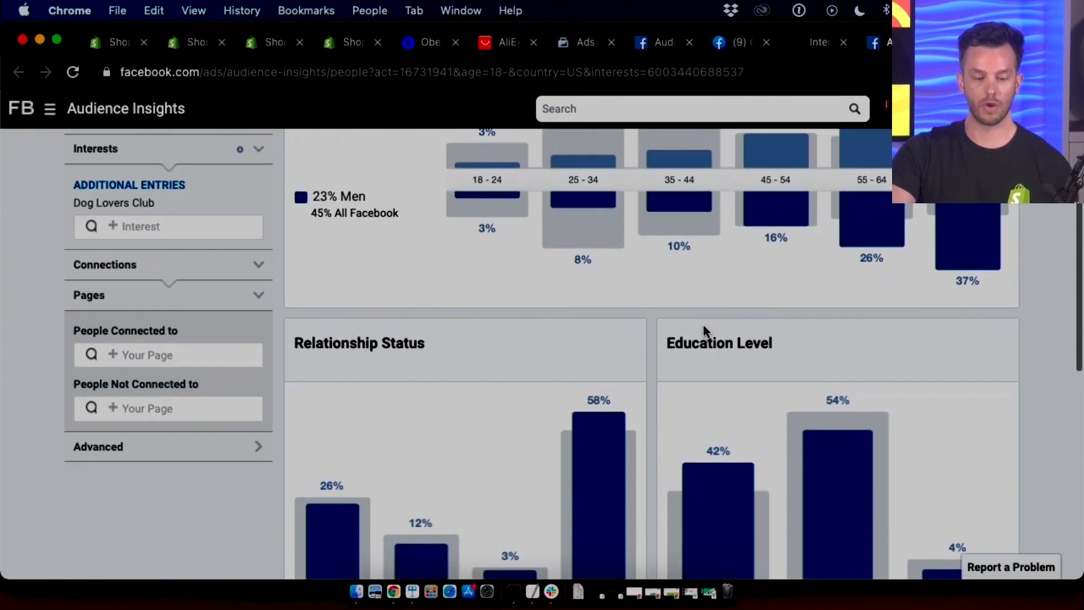
{"action": "scroll", "coordinate": [704, 330], "scroll_direction": "up", "scroll_amount": 6}
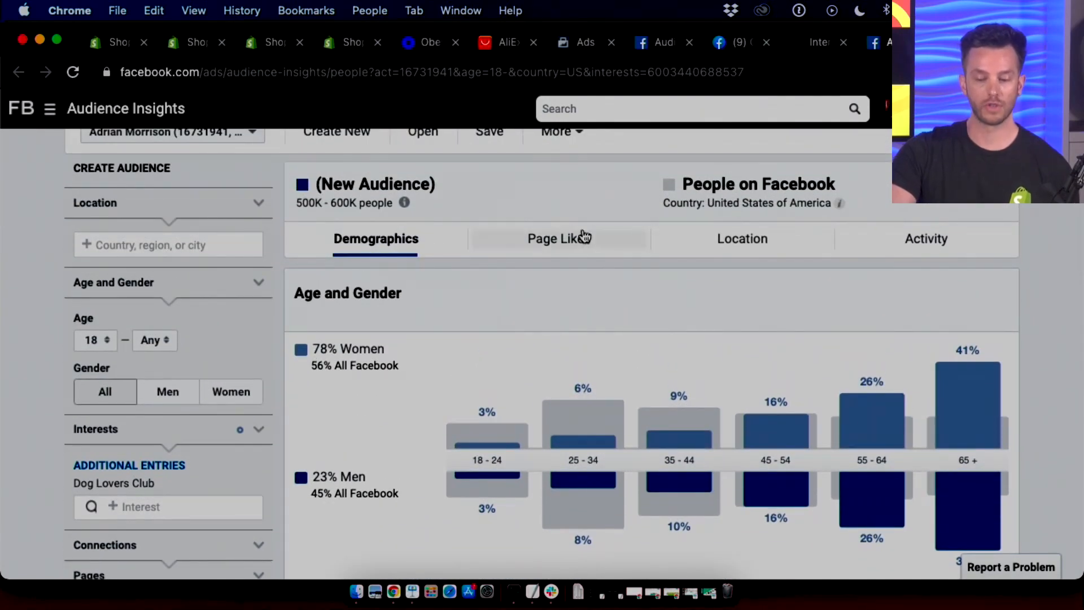
- Show the Page Likes of the Dog Lovers Club audience and review the relevance-ranked pages
{"action": "left_click", "coordinate": [584, 236]}
{"action": "scroll", "coordinate": [595, 331], "scroll_direction": "down", "scroll_amount": 3}
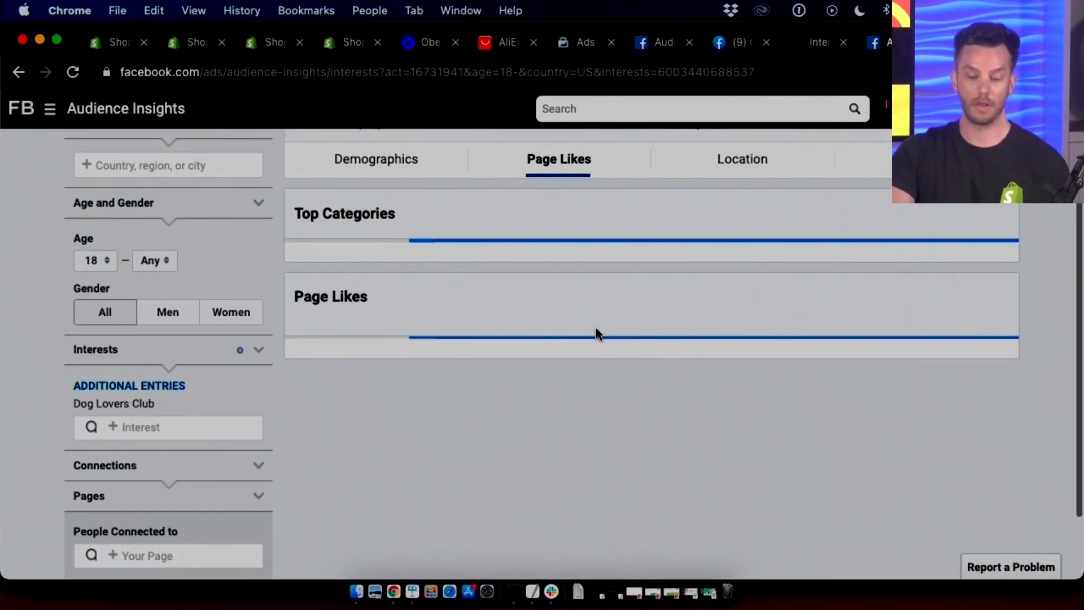
{"action": "scroll", "coordinate": [597, 335], "scroll_direction": "down", "scroll_amount": 10}
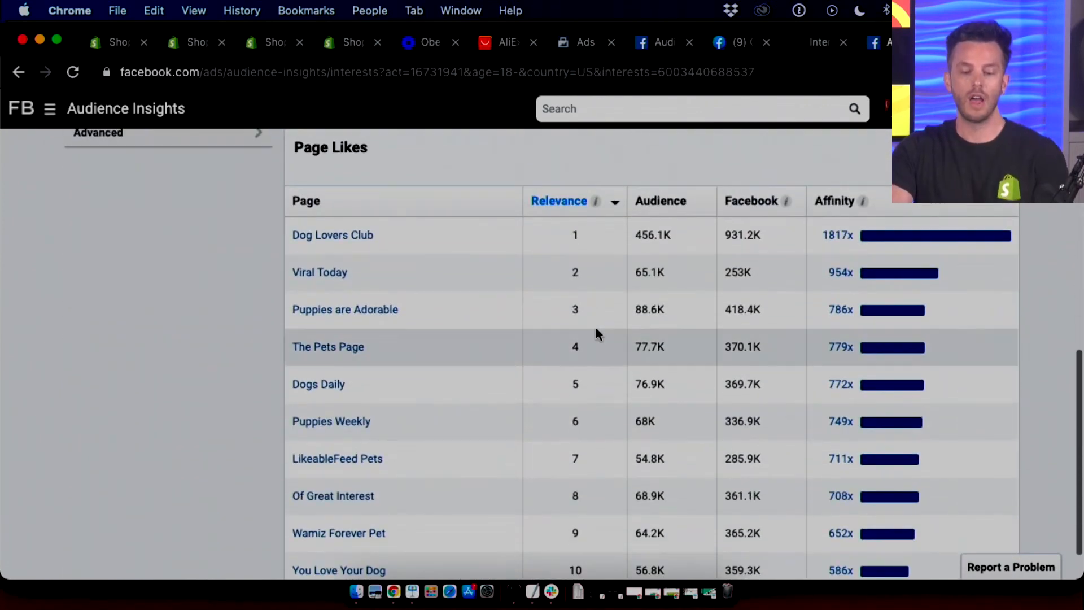
{"action": "scroll", "coordinate": [596, 328], "scroll_direction": "down", "scroll_amount": 1}
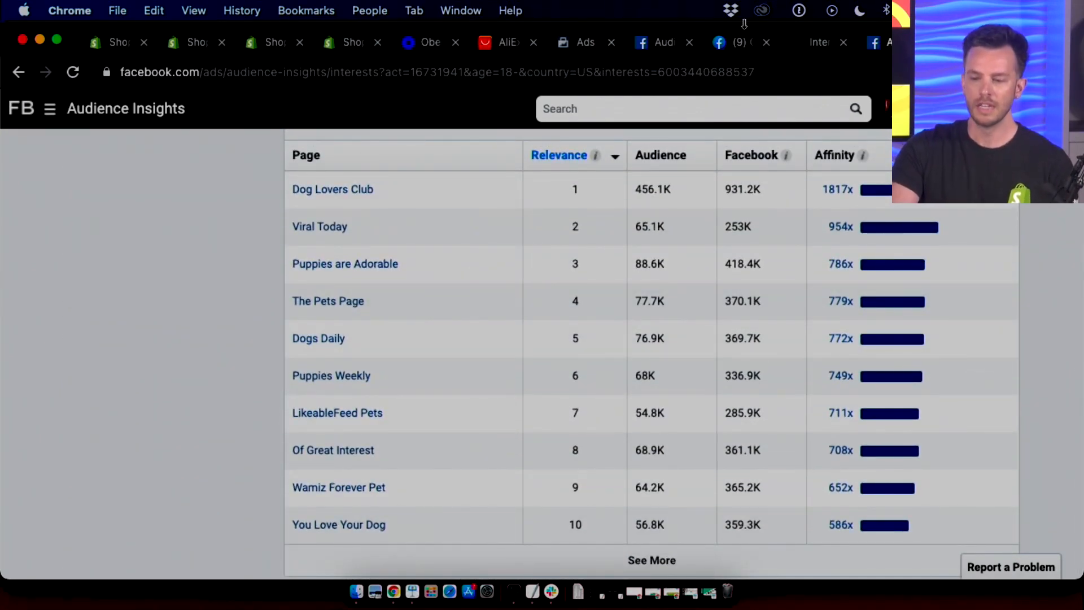
- Return to Interest Scout and look through the rest of the dog interests down to the end of the list
{"action": "left_click", "coordinate": [801, 46]}
{"action": "scroll", "coordinate": [292, 263], "scroll_direction": "down", "scroll_amount": 5}
{"action": "scroll", "coordinate": [293, 266], "scroll_direction": "down", "scroll_amount": 7}
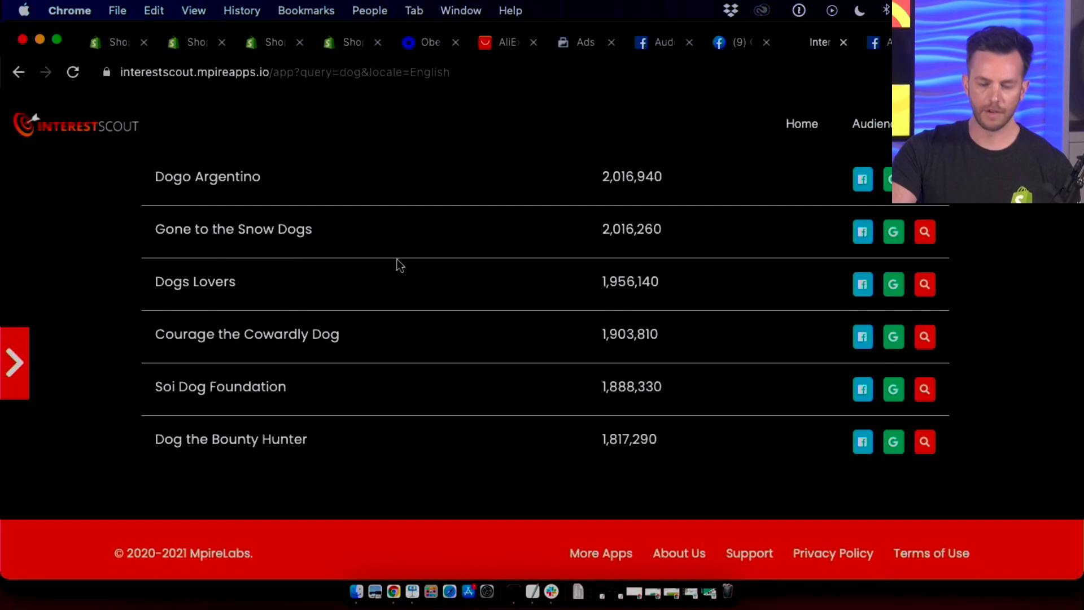
{"action": "scroll", "coordinate": [398, 266], "scroll_direction": "up", "scroll_amount": 20}
{"action": "scroll", "coordinate": [399, 266], "scroll_direction": "up", "scroll_amount": 15}
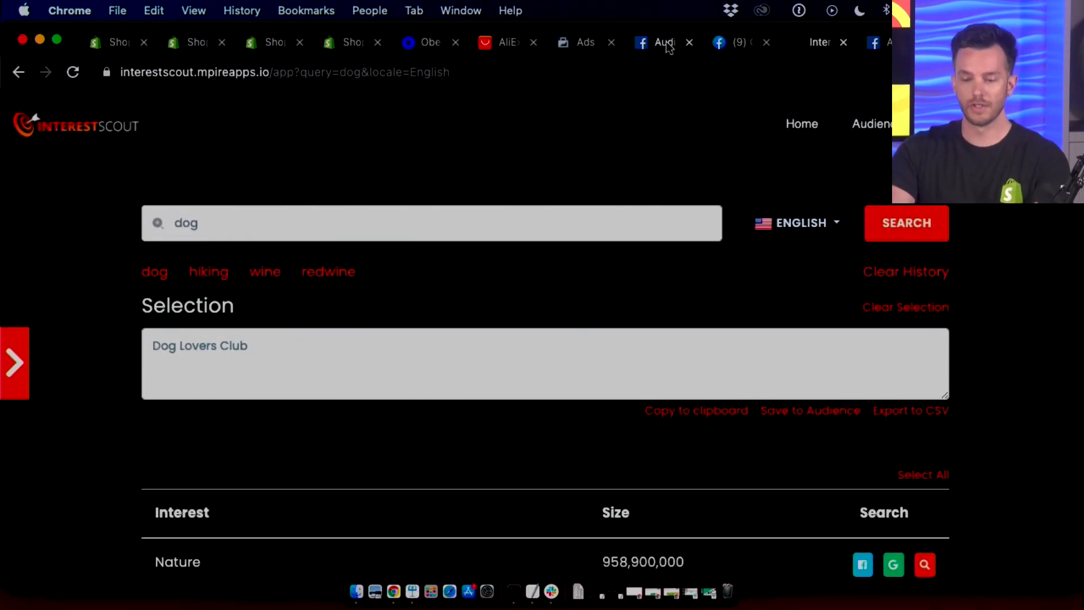
- Switch to Ads Manager and remove the Rescue dog interest from the new ad set's detailed targeting
{"action": "left_click", "coordinate": [584, 44]}
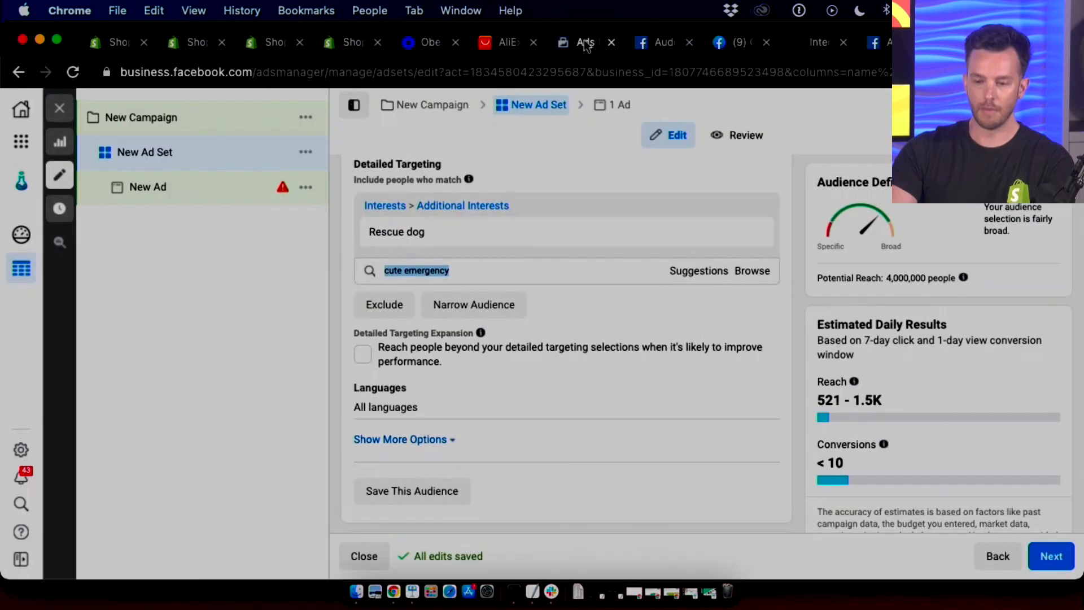
{"action": "mouse_move", "coordinate": [457, 239]}
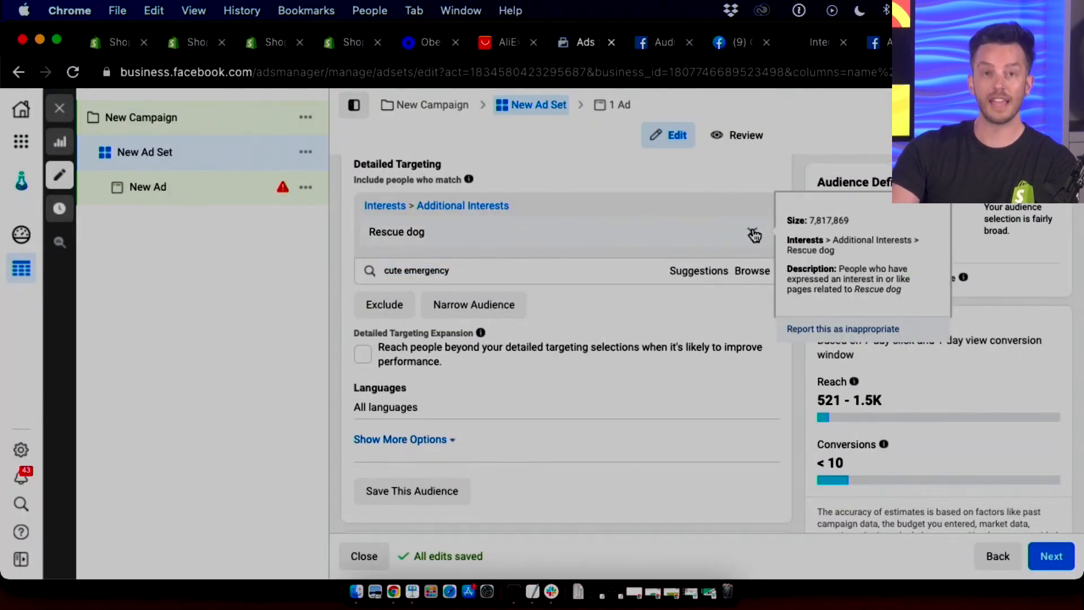
{"action": "left_click", "coordinate": [753, 233]}
- Replace the detailed targeting search text with "wine" and look through the suggested interests
{"action": "left_click", "coordinate": [485, 201]}
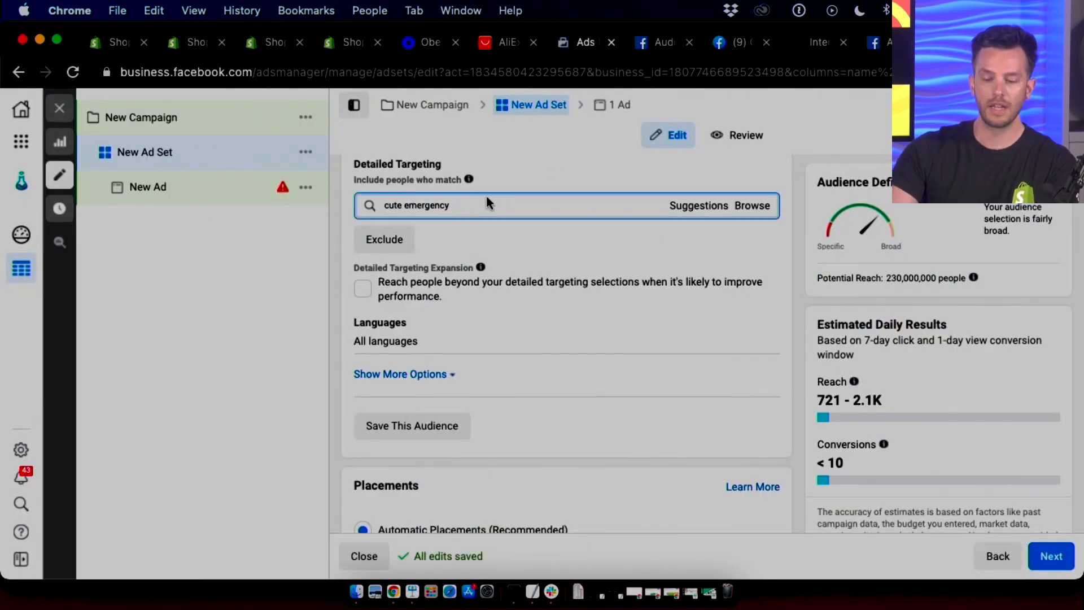
{"action": "double_click", "coordinate": [468, 201]}
{"action": "key", "text": "BackSpace"}
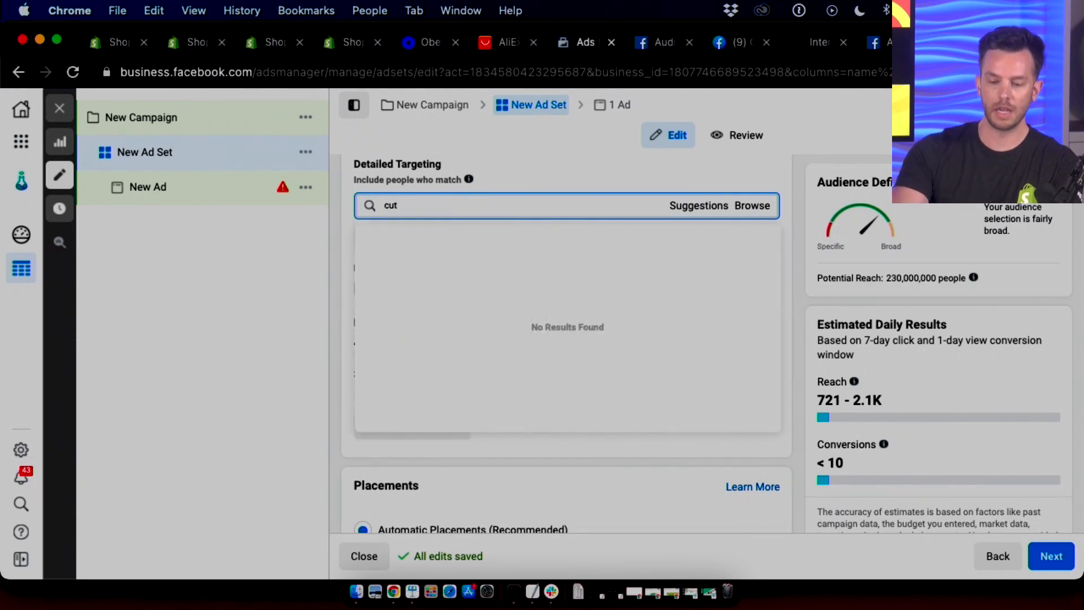
{"action": "key", "text": "BackSpace"}
{"action": "key", "text": "BackSpace"}
{"action": "key", "text": "BackSpace"}
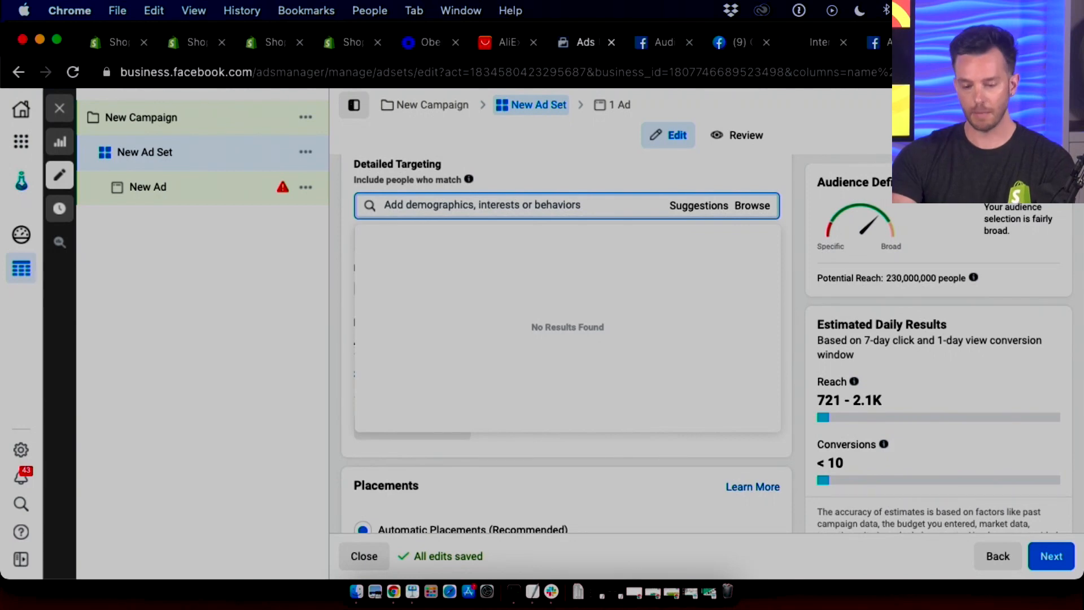
{"action": "type", "text": "wine"}
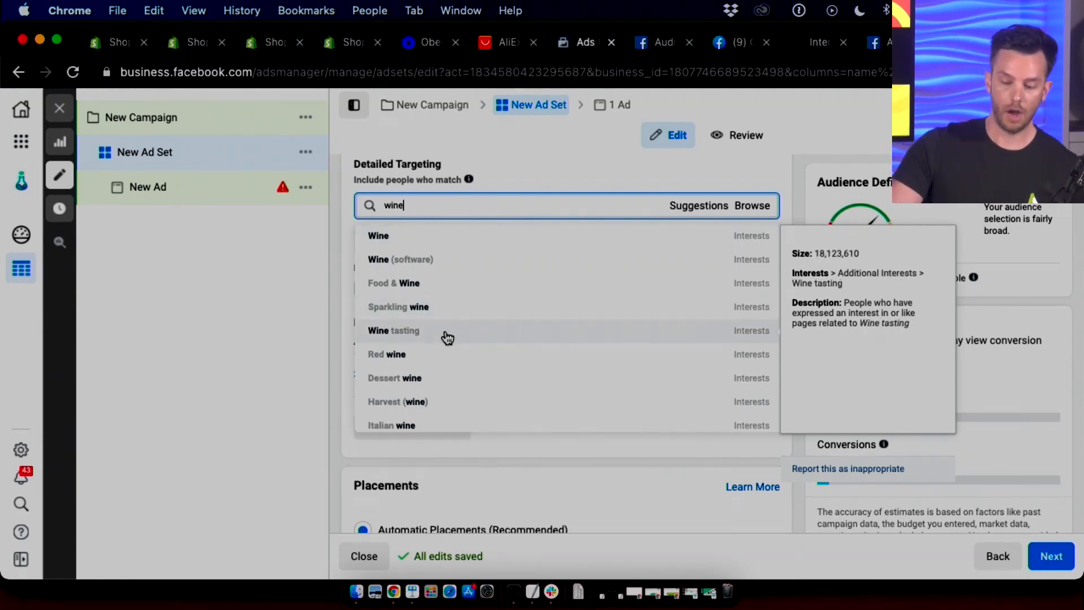
{"action": "scroll", "coordinate": [449, 356], "scroll_direction": "down", "scroll_amount": 5}
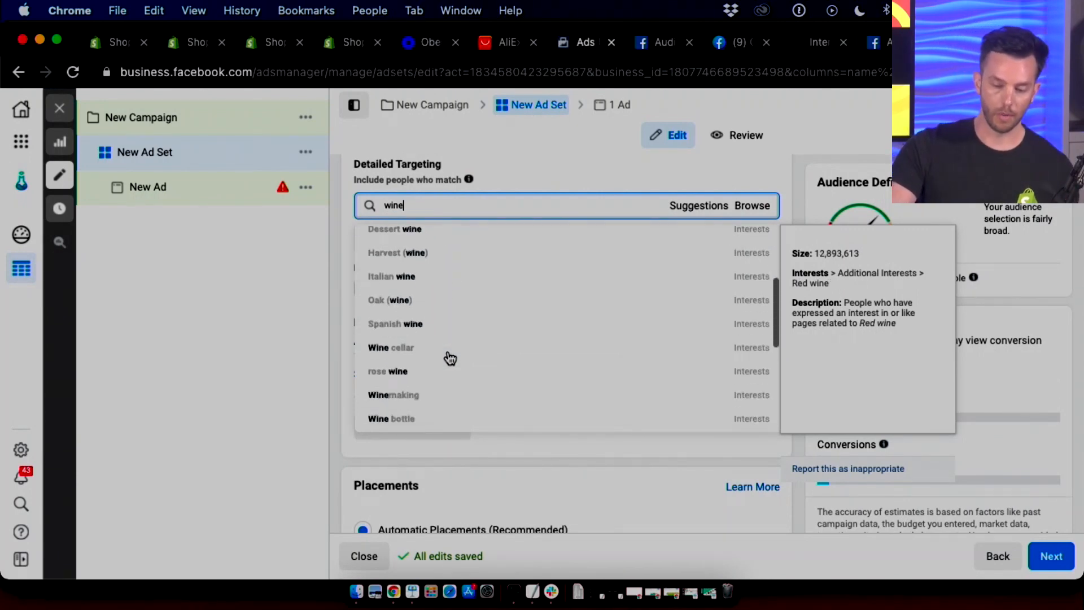
{"action": "scroll", "coordinate": [450, 357], "scroll_direction": "down", "scroll_amount": 7}
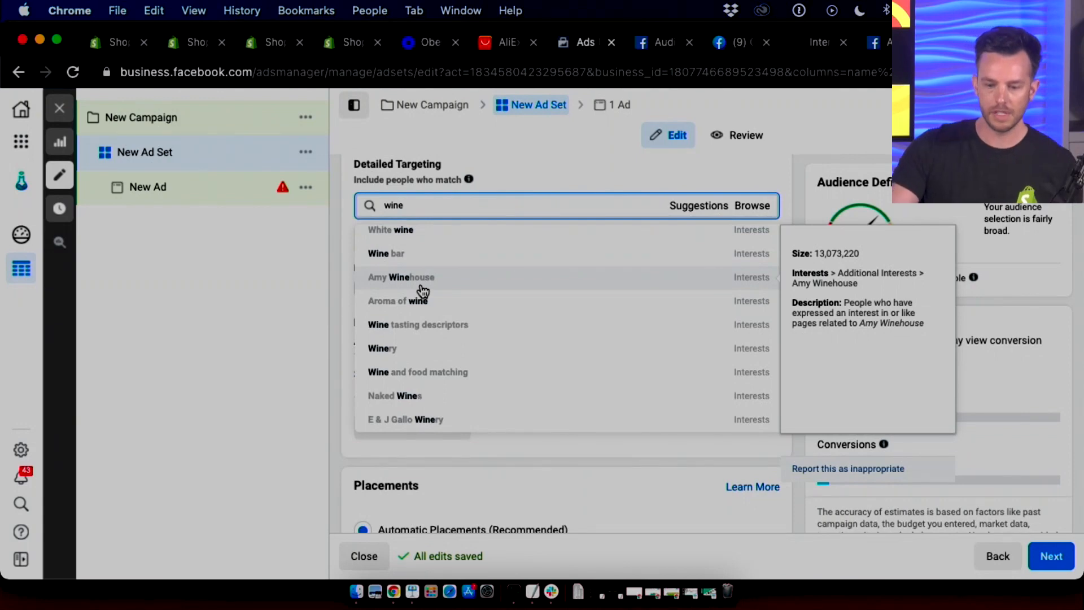
{"action": "scroll", "coordinate": [423, 290], "scroll_direction": "up", "scroll_amount": 5}
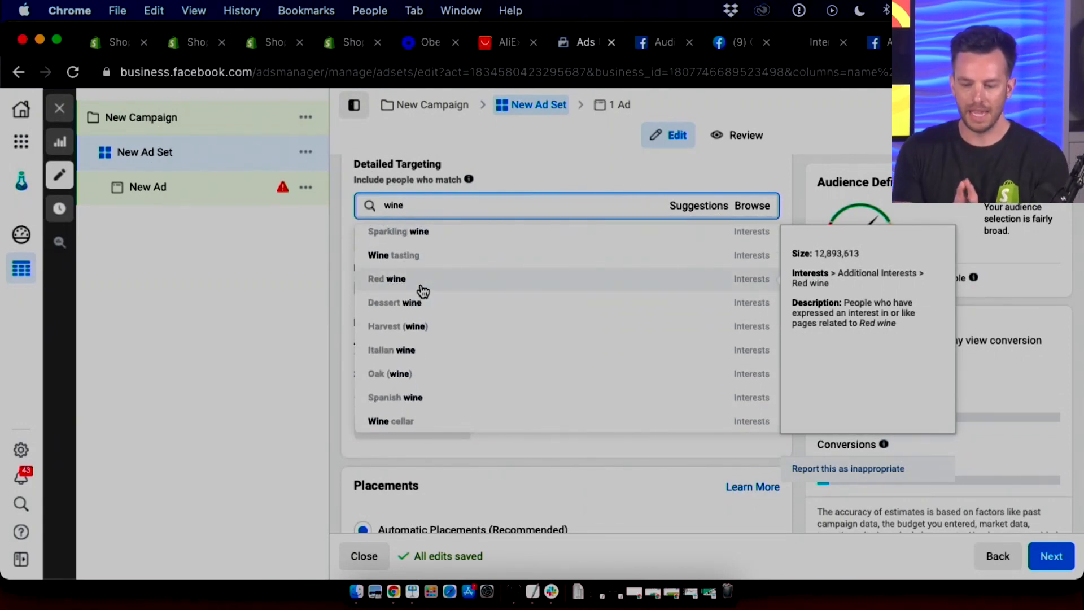
{"action": "scroll", "coordinate": [423, 291], "scroll_direction": "up", "scroll_amount": 2}
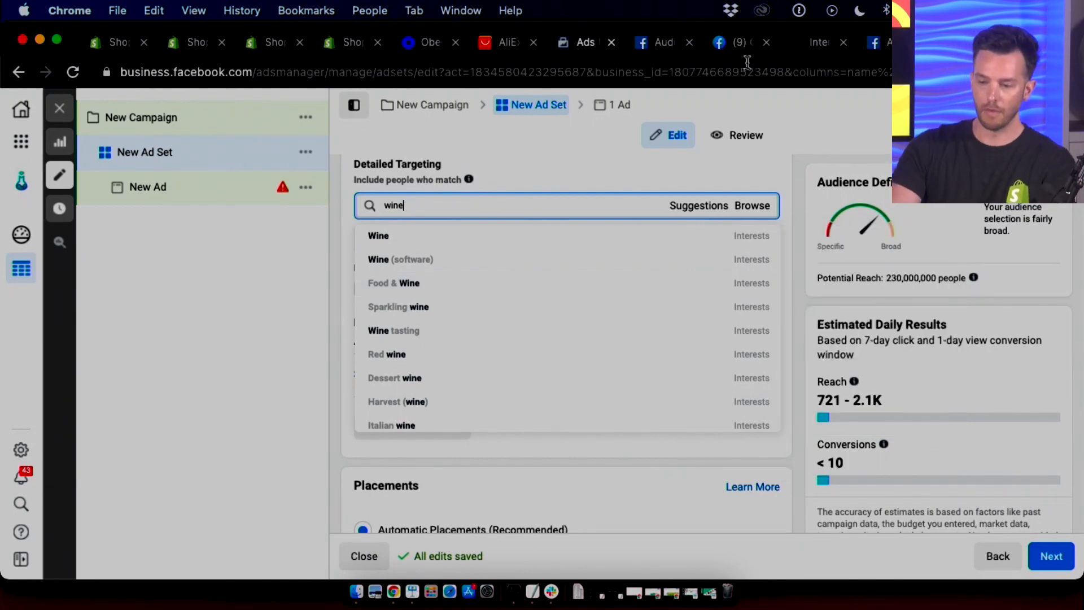
- Switch to Interest Scout, search for "wine" and look through the listed interests and their audience sizes
{"action": "left_click", "coordinate": [820, 43]}
{"action": "double_click", "coordinate": [174, 225]}
{"action": "type", "text": "wine"}
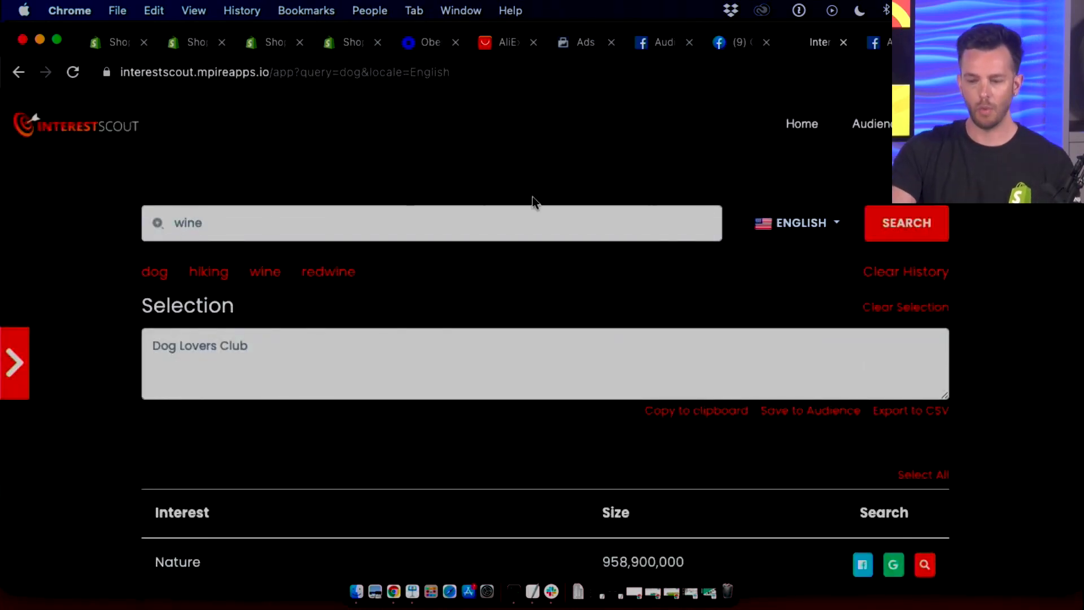
{"action": "left_click", "coordinate": [888, 229]}
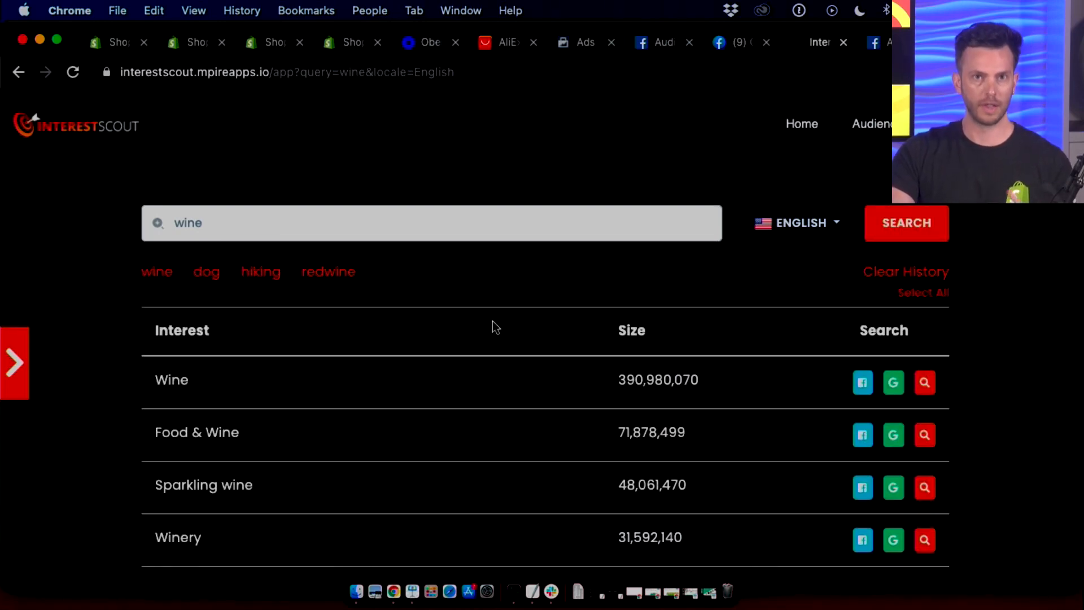
{"action": "scroll", "coordinate": [492, 322], "scroll_direction": "down", "scroll_amount": 7}
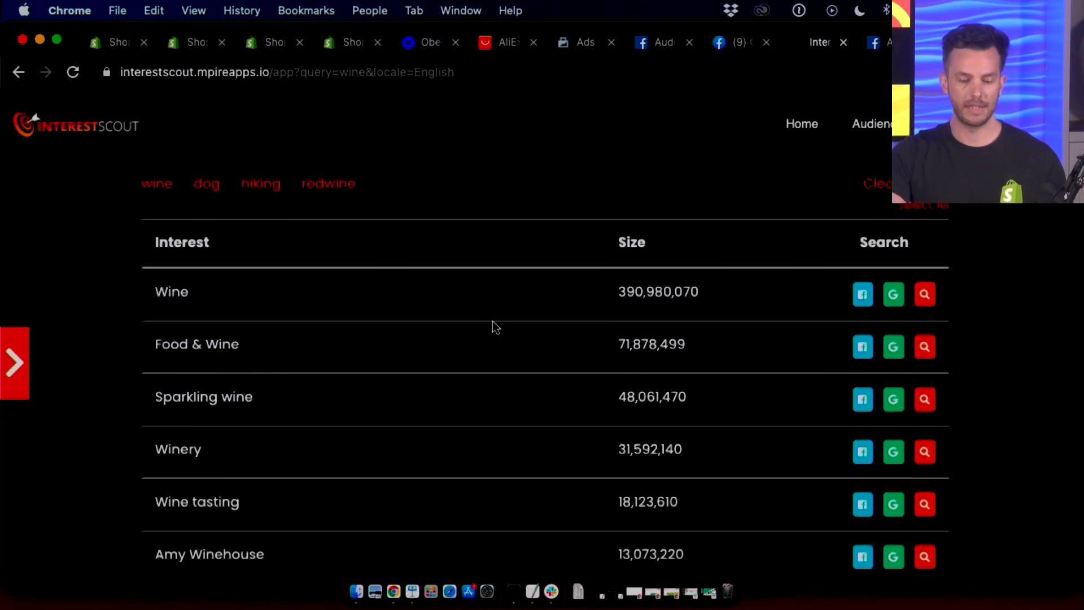
{"action": "scroll", "coordinate": [492, 321], "scroll_direction": "down", "scroll_amount": 12}
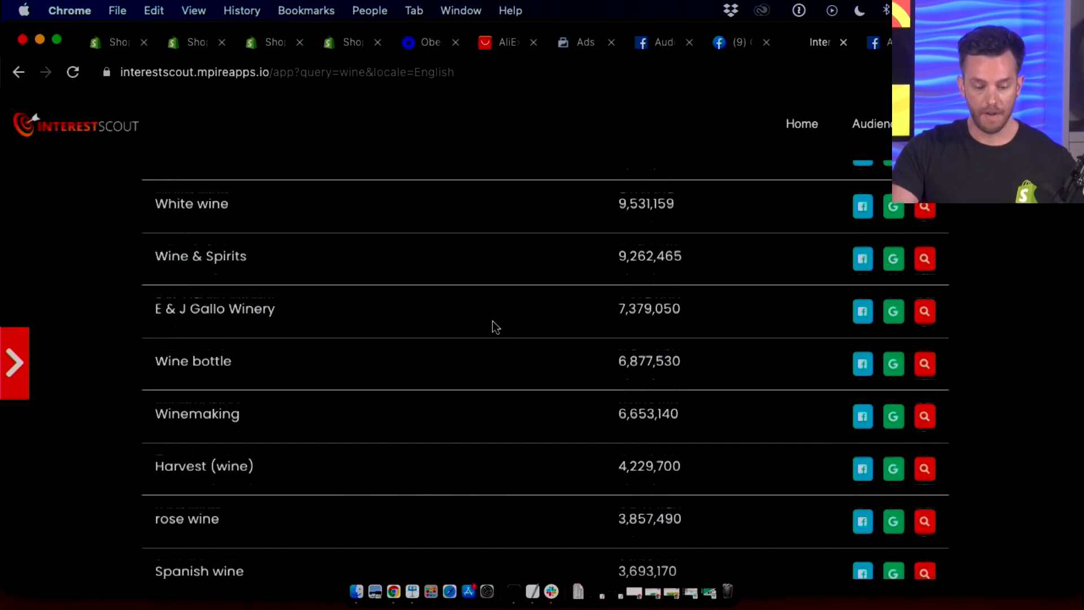
- Look through the remaining wine interests and their audience sizes for specific, ad-relevant options
{"action": "scroll", "coordinate": [493, 321], "scroll_direction": "down", "scroll_amount": 7}
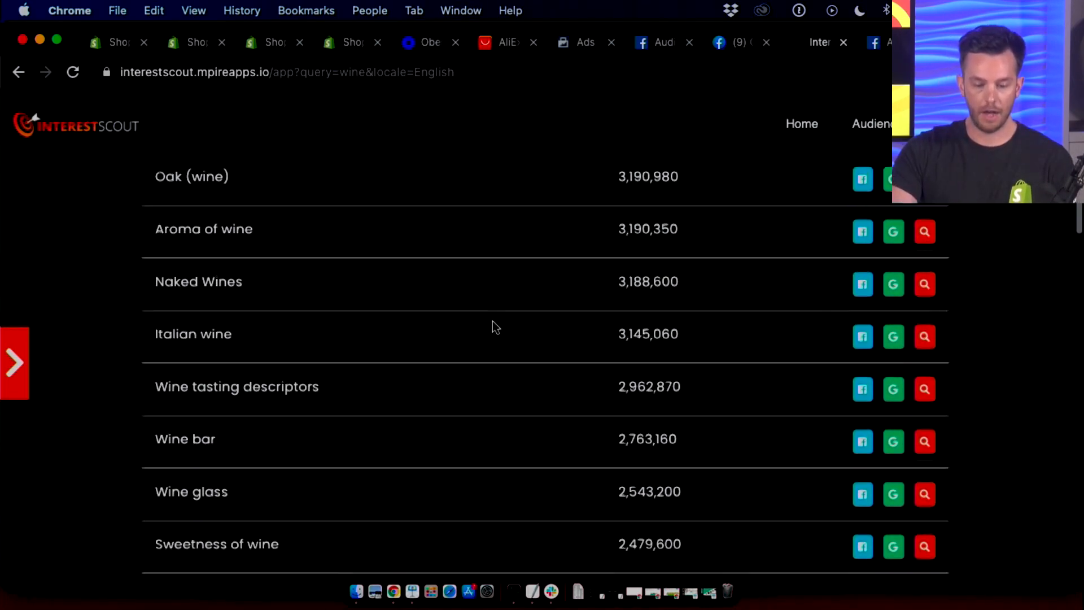
{"action": "scroll", "coordinate": [493, 321], "scroll_direction": "down", "scroll_amount": 7}
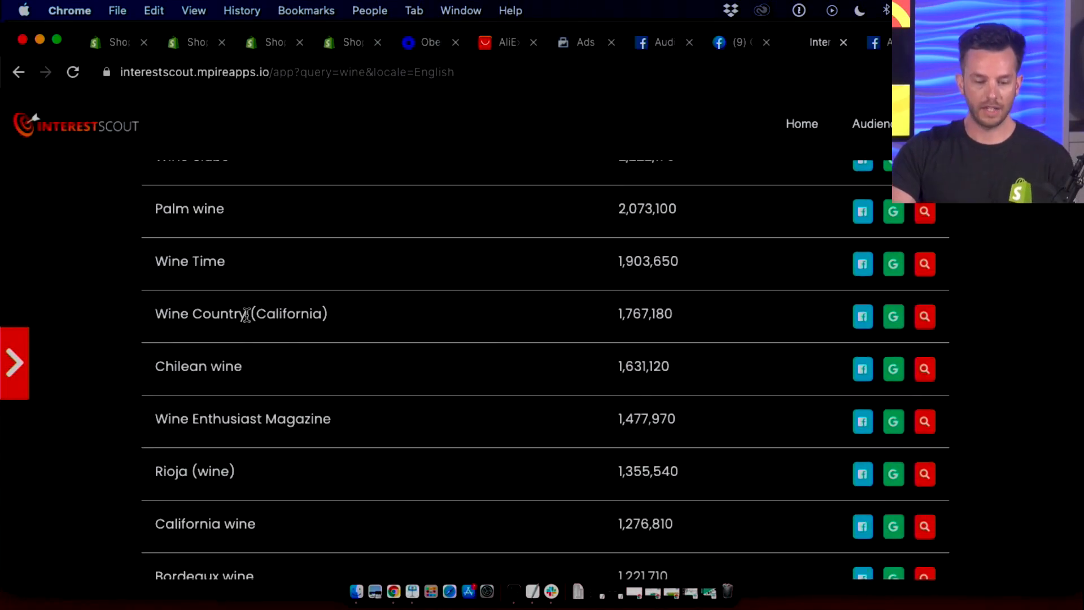
{"action": "scroll", "coordinate": [203, 232], "scroll_direction": "up", "scroll_amount": 2}
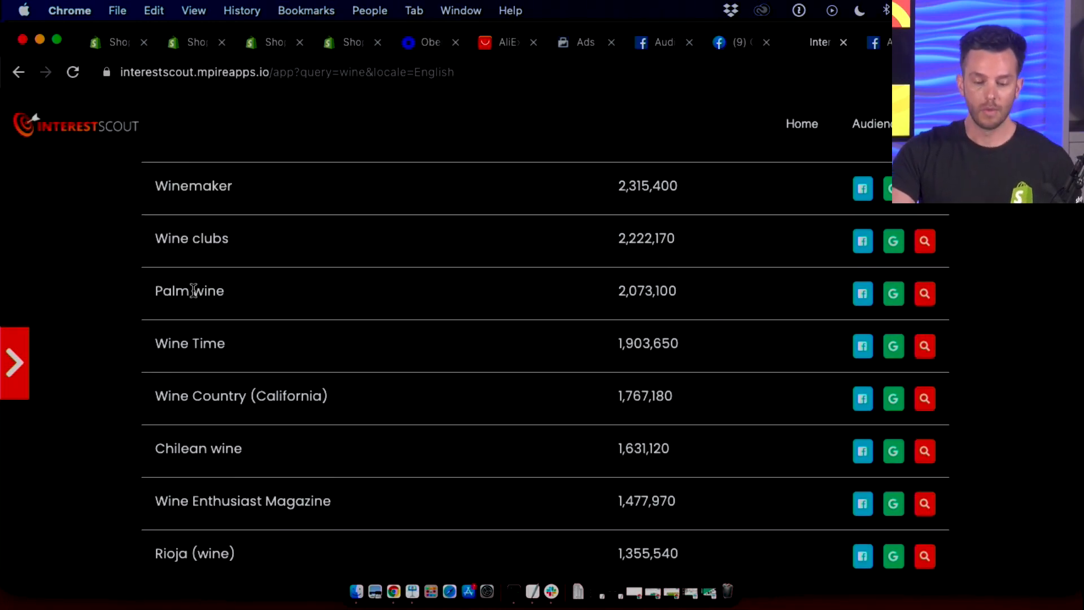
{"action": "scroll", "coordinate": [192, 291], "scroll_direction": "down", "scroll_amount": 5}
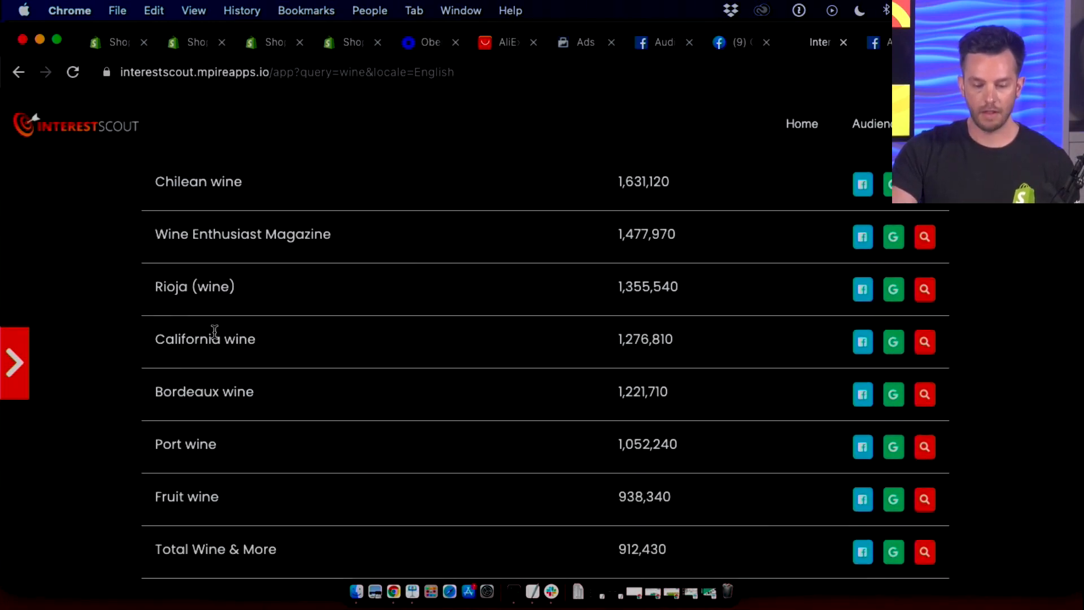
{"action": "scroll", "coordinate": [213, 332], "scroll_direction": "down", "scroll_amount": 2}
{"action": "scroll", "coordinate": [215, 332], "scroll_direction": "down", "scroll_amount": 7}
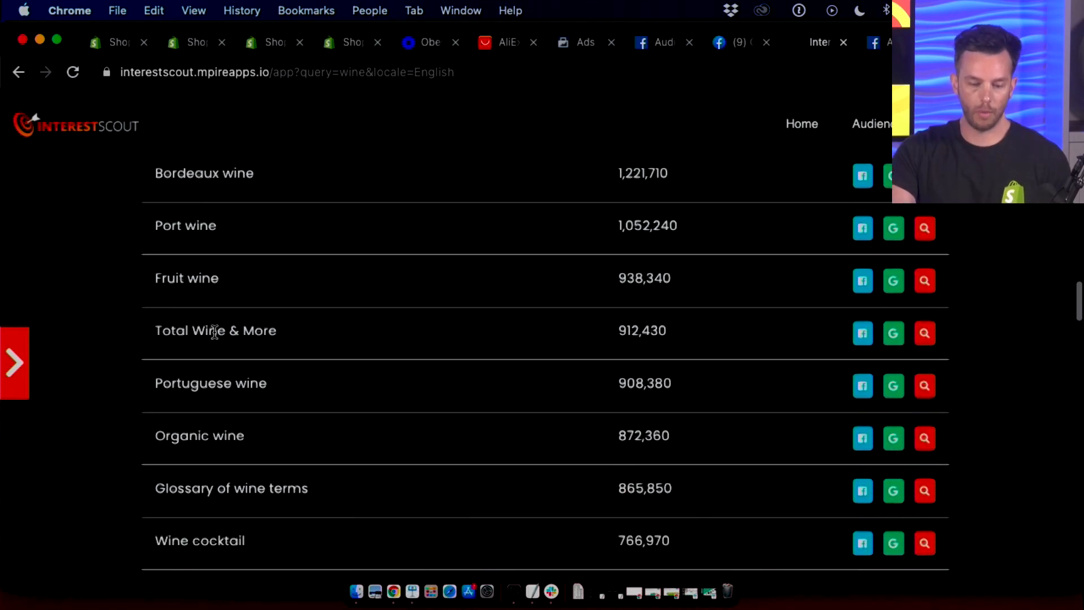
{"action": "scroll", "coordinate": [215, 333], "scroll_direction": "down", "scroll_amount": 6}
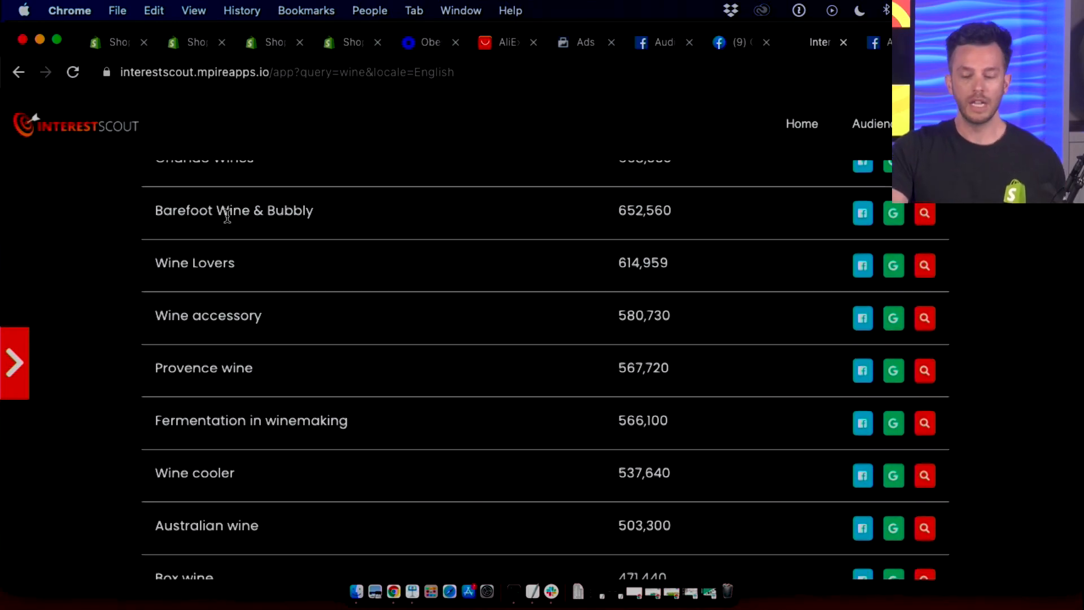
{"action": "scroll", "coordinate": [227, 217], "scroll_direction": "down", "scroll_amount": 6}
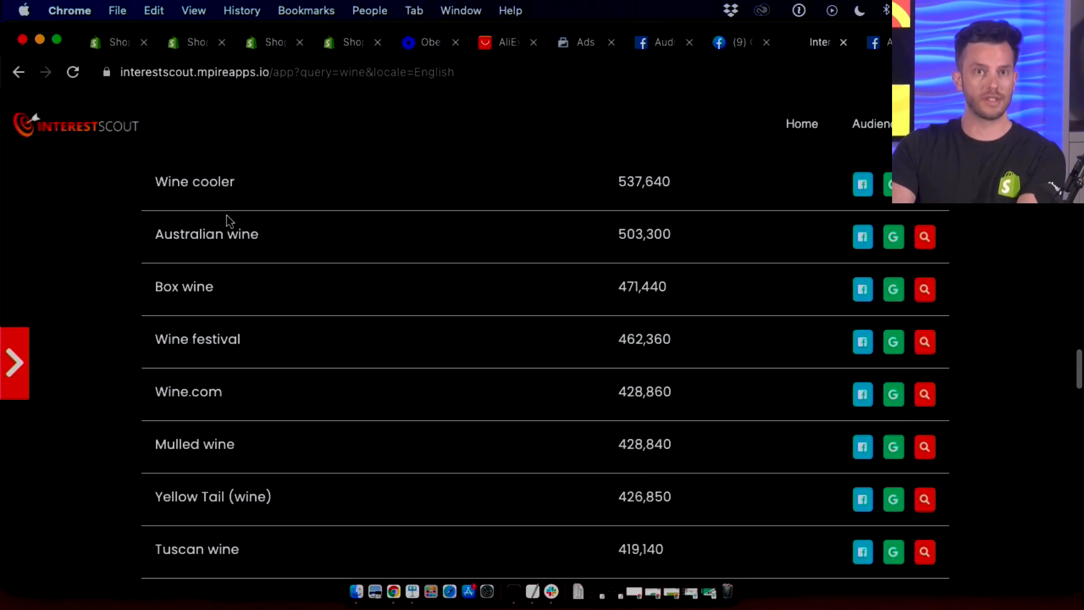
{"action": "scroll", "coordinate": [226, 215], "scroll_direction": "down", "scroll_amount": 2}
{"action": "scroll", "coordinate": [226, 216], "scroll_direction": "down", "scroll_amount": 3}
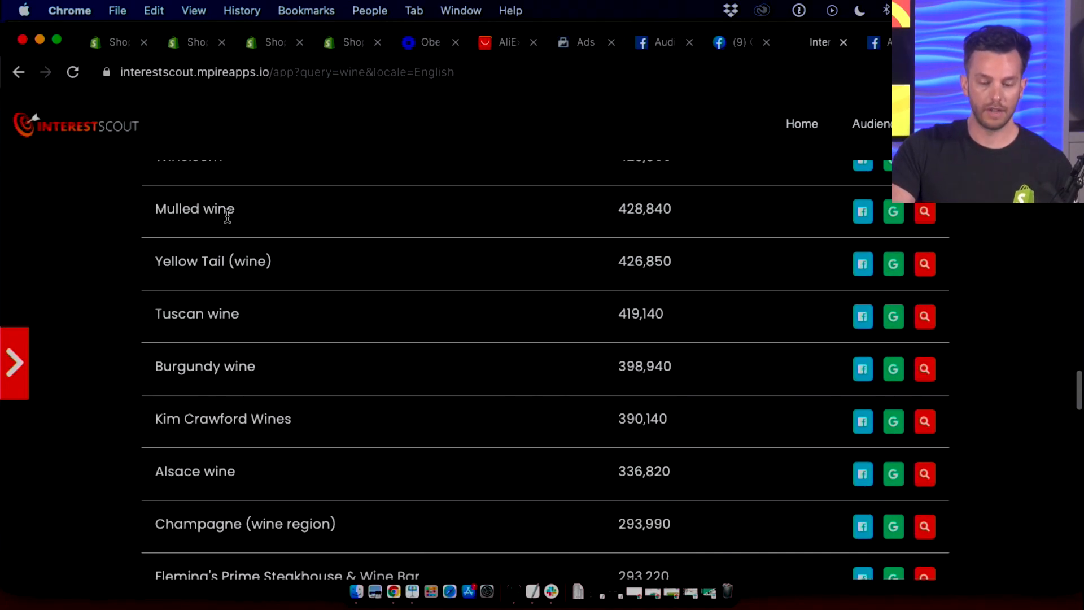
{"action": "scroll", "coordinate": [227, 216], "scroll_direction": "down", "scroll_amount": 3}
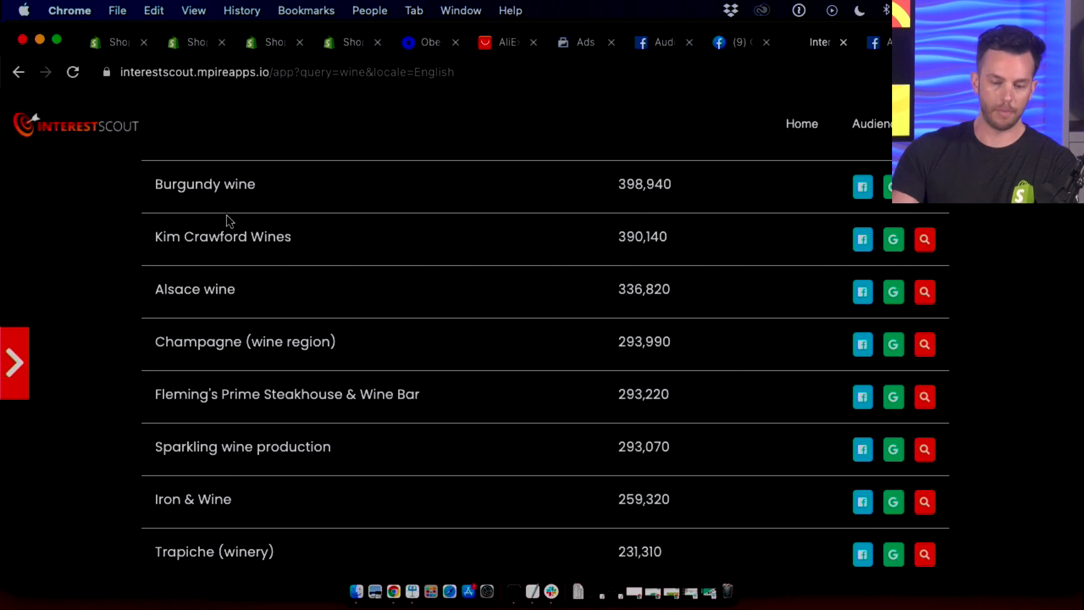
{"action": "scroll", "coordinate": [226, 216], "scroll_direction": "up", "scroll_amount": 10}
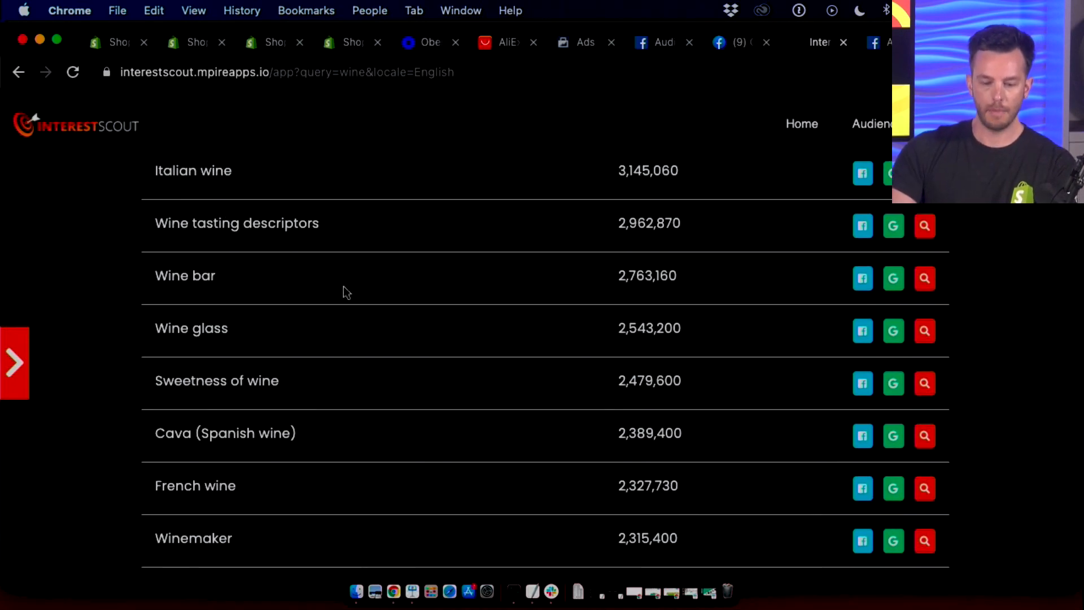
- Select the Wine clubs, Wine Country (California) and Wine Enthusiast Magazine interests in the results list
{"action": "scroll", "coordinate": [421, 283], "scroll_direction": "down", "scroll_amount": 4}
{"action": "scroll", "coordinate": [420, 284], "scroll_direction": "down", "scroll_amount": 2}
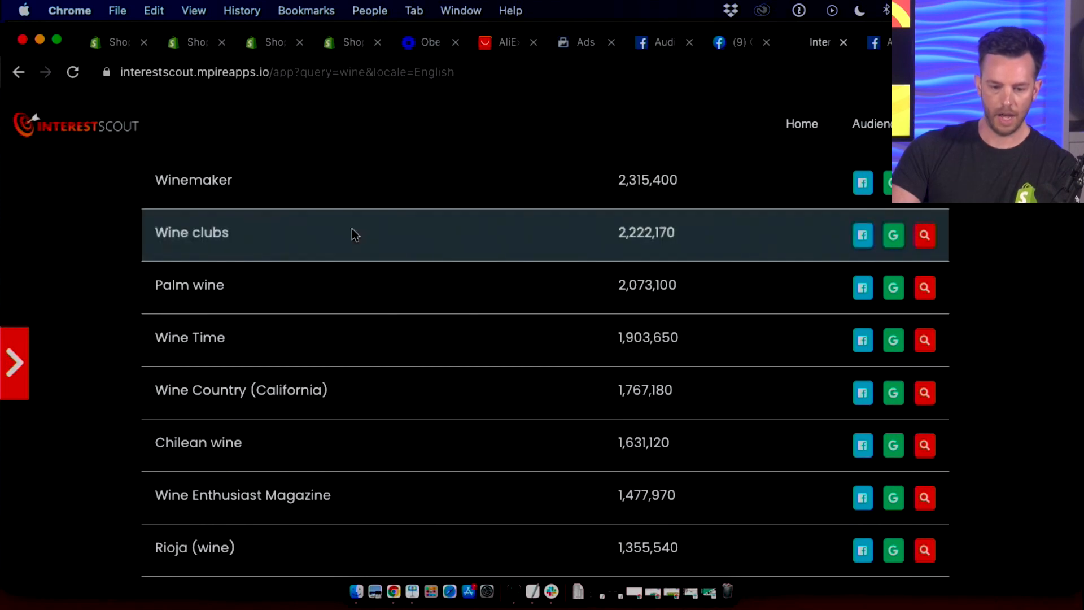
{"action": "scroll", "coordinate": [388, 293], "scroll_direction": "down", "scroll_amount": 2}
{"action": "scroll", "coordinate": [377, 267], "scroll_direction": "down", "scroll_amount": 1}
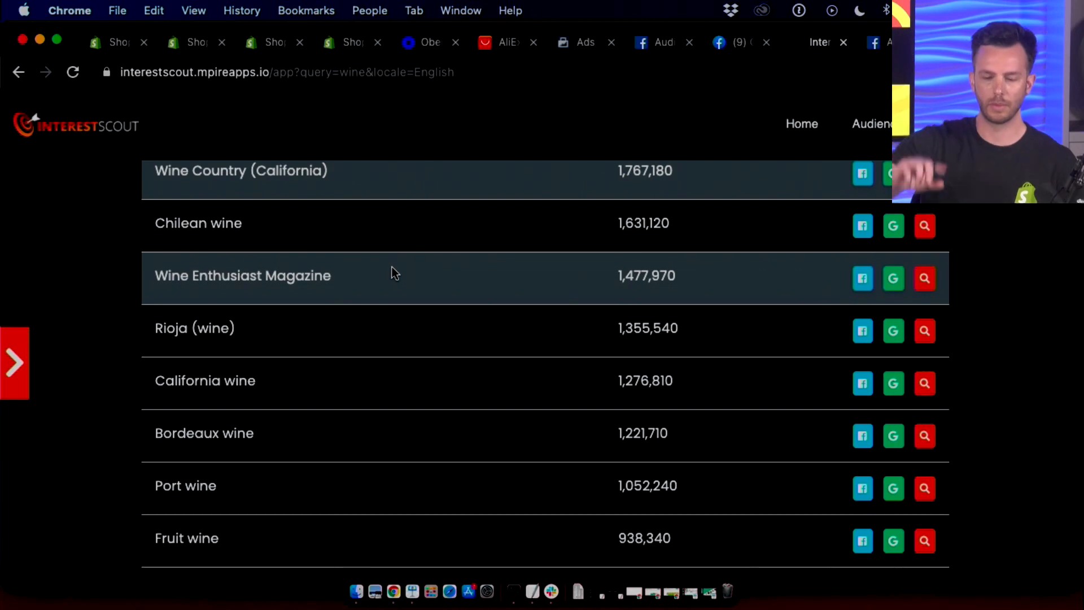
- Add Barefoot Wine & Bubbly, Orlando Wines and Wine Spectator to the selected interests
{"action": "scroll", "coordinate": [392, 268], "scroll_direction": "down", "scroll_amount": 5}
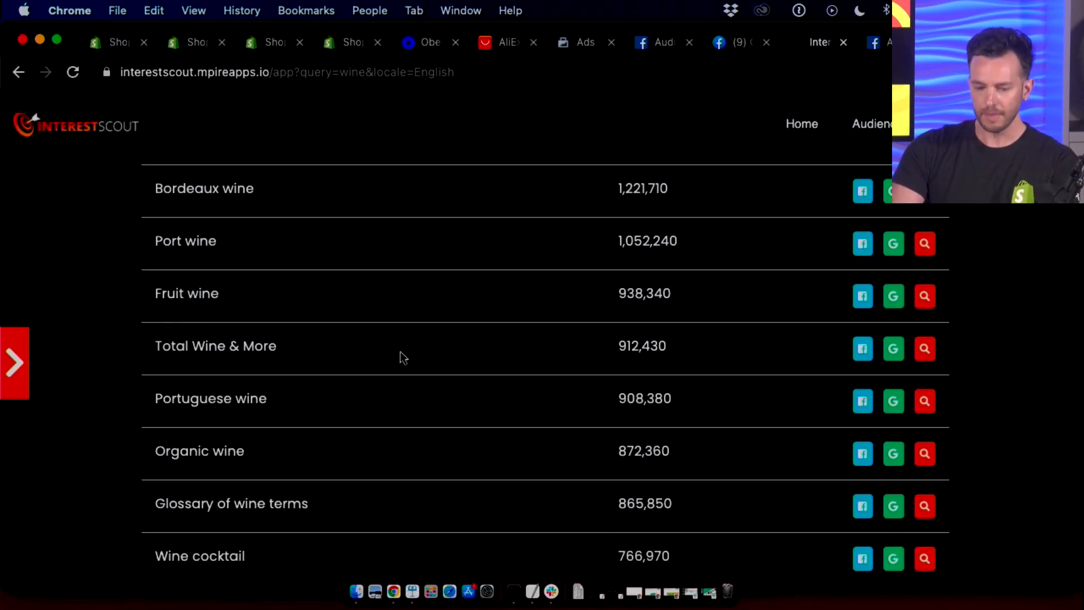
{"action": "scroll", "coordinate": [400, 345], "scroll_direction": "down", "scroll_amount": 4}
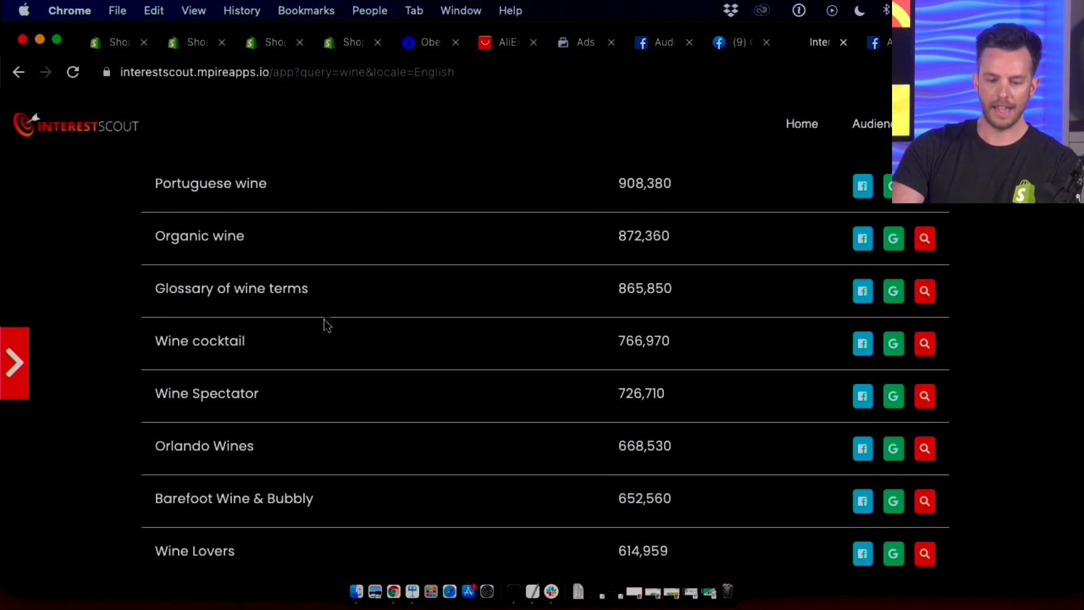
{"action": "scroll", "coordinate": [321, 349], "scroll_direction": "down", "scroll_amount": 2}
{"action": "left_click", "coordinate": [331, 371]}
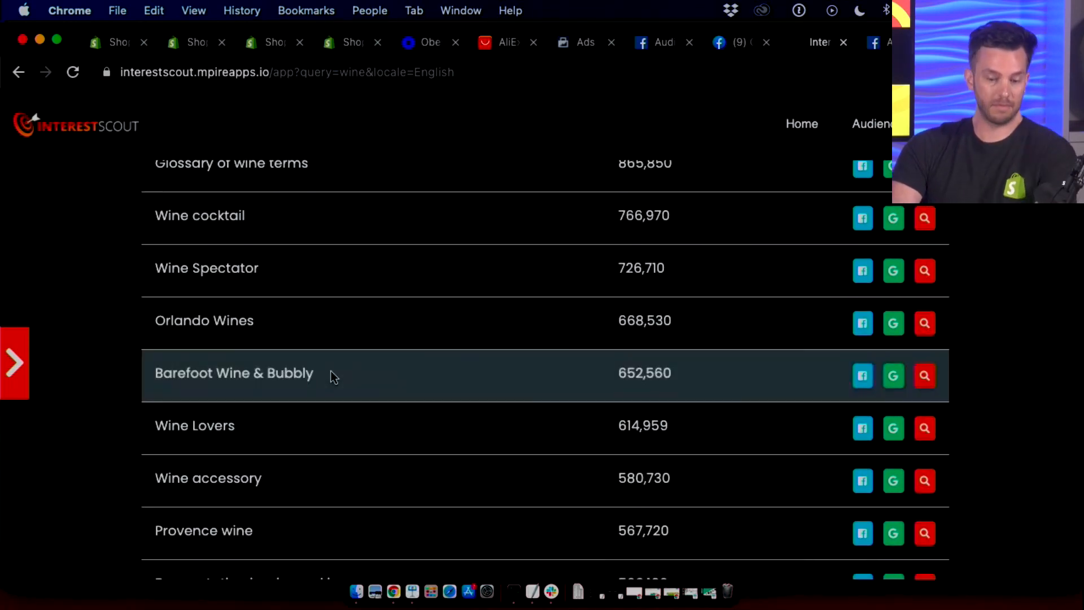
{"action": "left_click", "coordinate": [303, 338]}
{"action": "left_click", "coordinate": [302, 269]}
- Add Wine accessory, Fermentation in winemaking, Box wine, Australian wine, Mulled wine and Wine.com to the selected interests
{"action": "scroll", "coordinate": [301, 265], "scroll_direction": "down", "scroll_amount": 3}
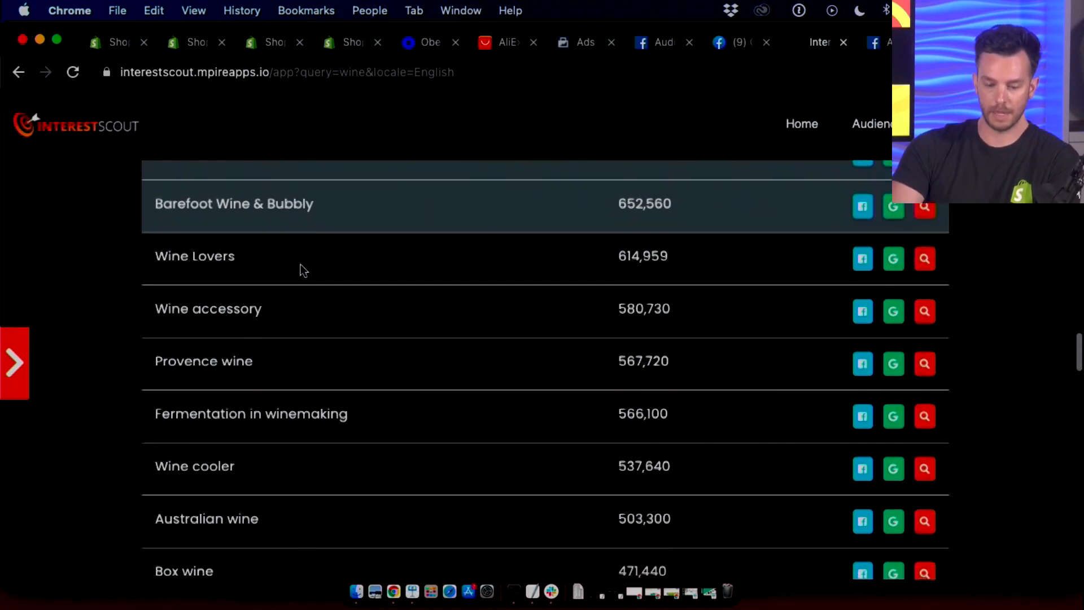
{"action": "left_click", "coordinate": [322, 299]}
{"action": "left_click", "coordinate": [349, 428]}
{"action": "scroll", "coordinate": [349, 434], "scroll_direction": "down", "scroll_amount": 4}
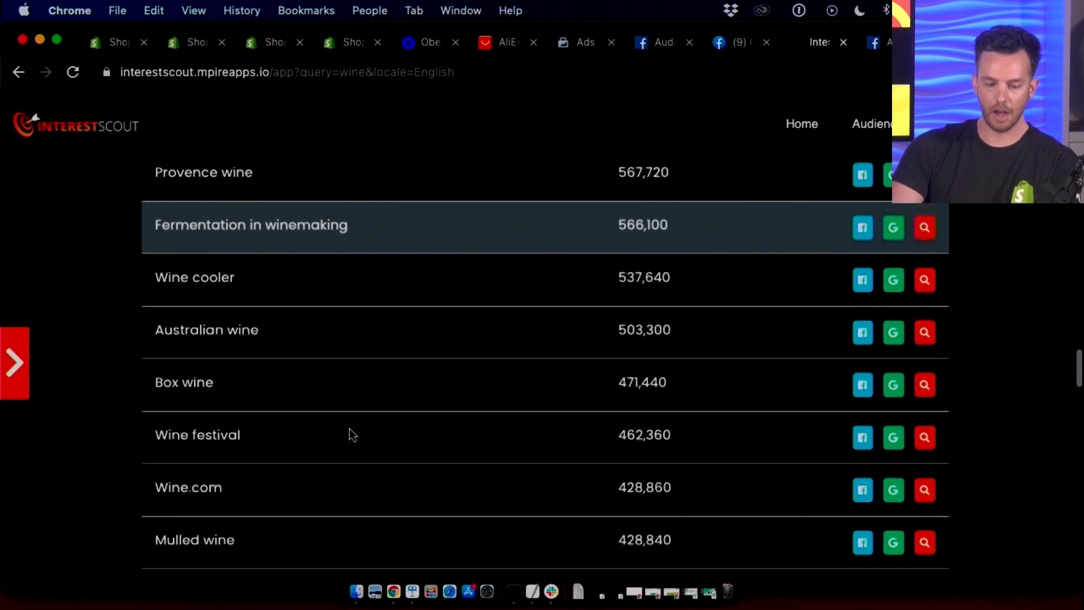
{"action": "left_click", "coordinate": [317, 375]}
{"action": "left_click", "coordinate": [332, 310]}
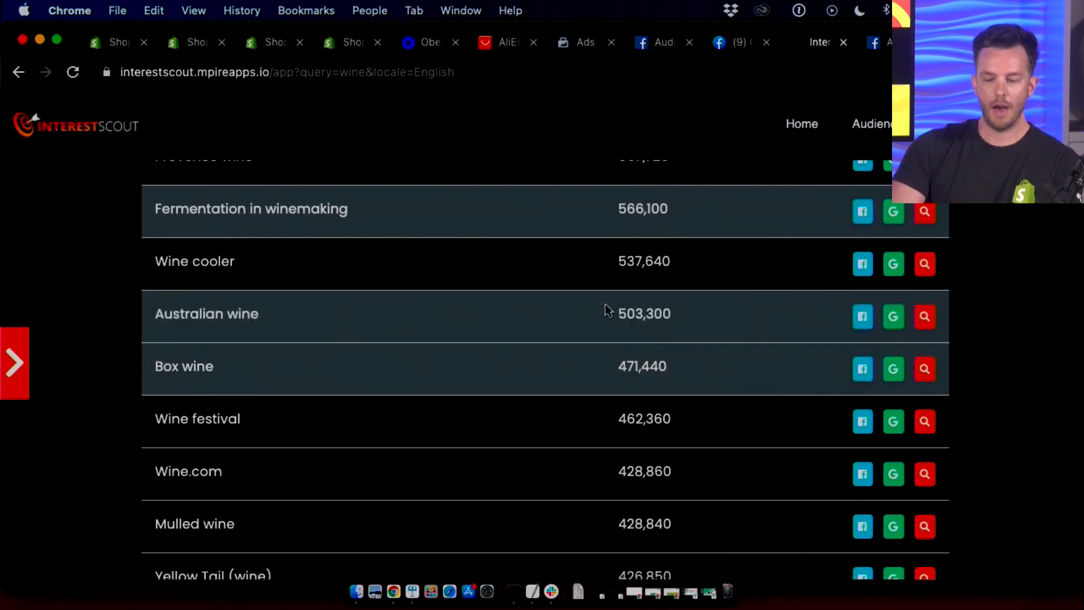
{"action": "scroll", "coordinate": [648, 398], "scroll_direction": "down", "scroll_amount": 2}
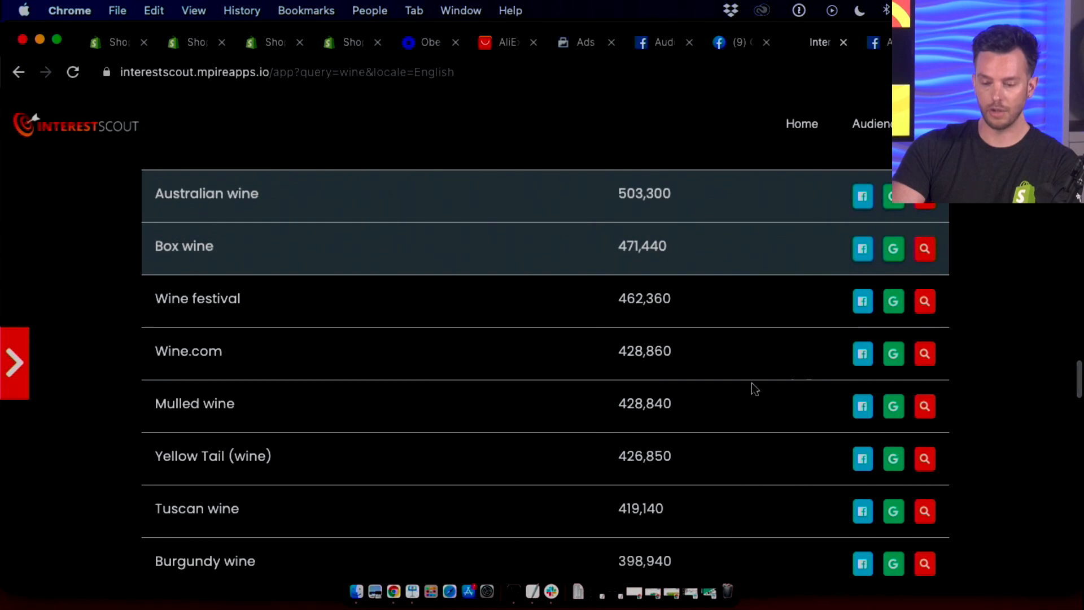
{"action": "left_click", "coordinate": [363, 392]}
{"action": "left_click", "coordinate": [331, 345]}
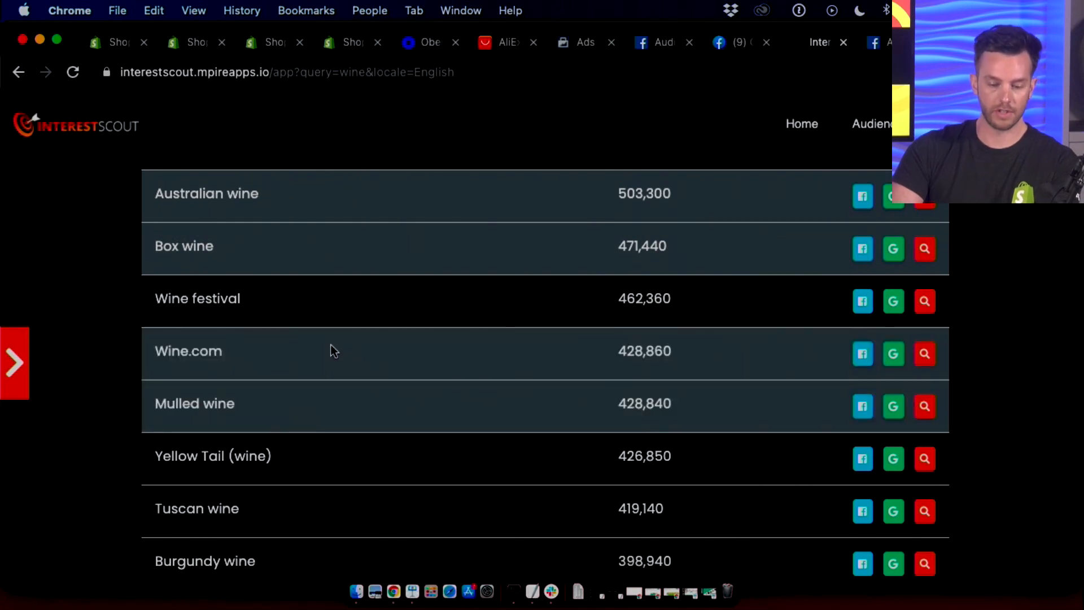
- Add Fine Wine & Good Spirits and Cooper's Hawk Winery & Restaurant to the selected interests
{"action": "scroll", "coordinate": [330, 344], "scroll_direction": "down", "scroll_amount": 2}
{"action": "scroll", "coordinate": [417, 376], "scroll_direction": "down", "scroll_amount": 6}
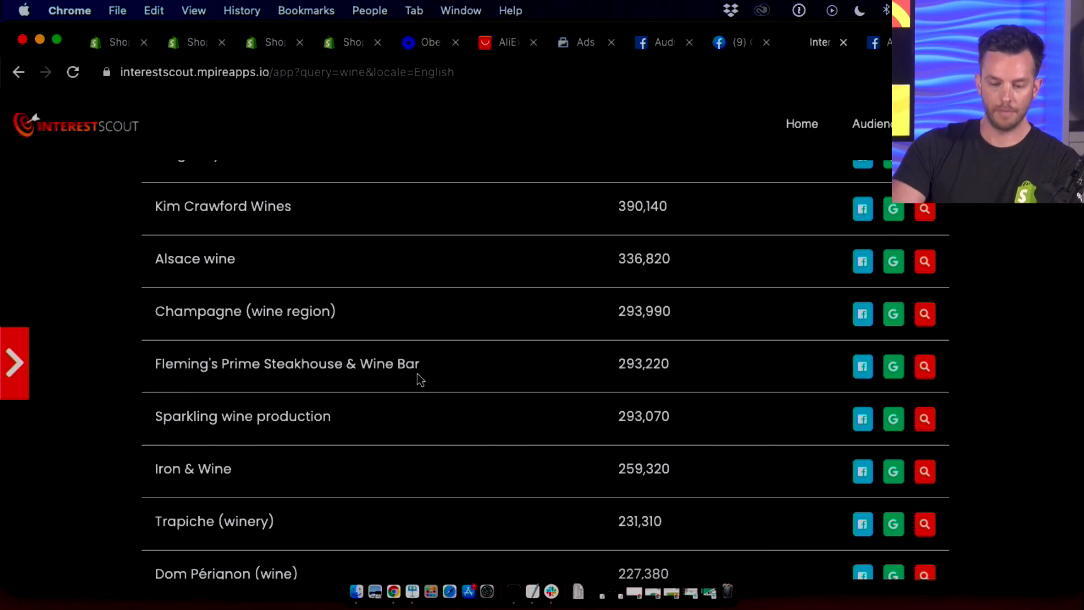
{"action": "scroll", "coordinate": [345, 378], "scroll_direction": "down", "scroll_amount": 3}
{"action": "scroll", "coordinate": [340, 371], "scroll_direction": "down", "scroll_amount": 3}
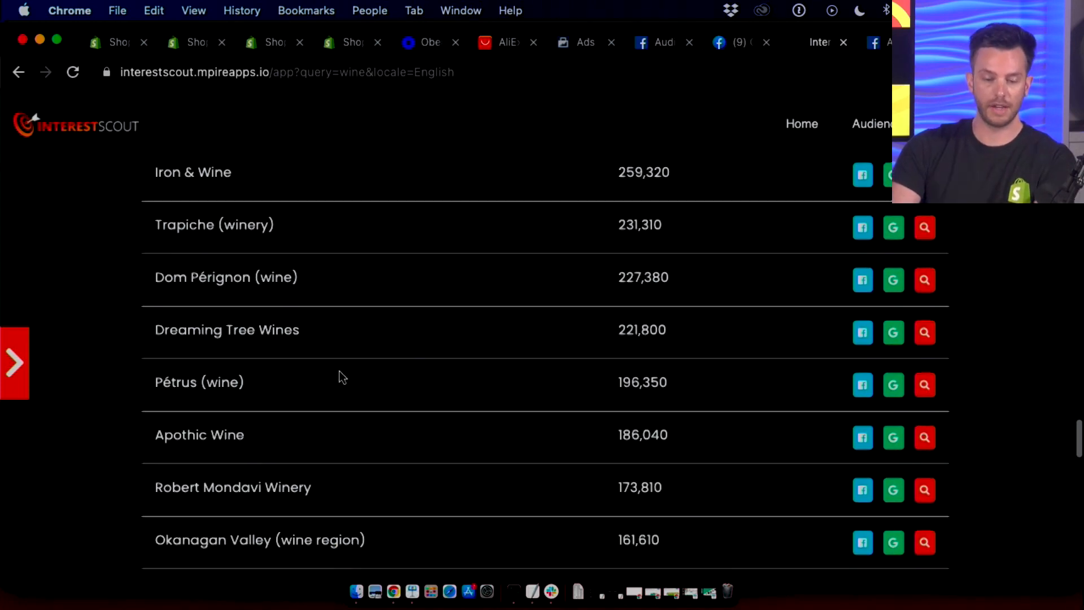
{"action": "scroll", "coordinate": [340, 373], "scroll_direction": "down", "scroll_amount": 10}
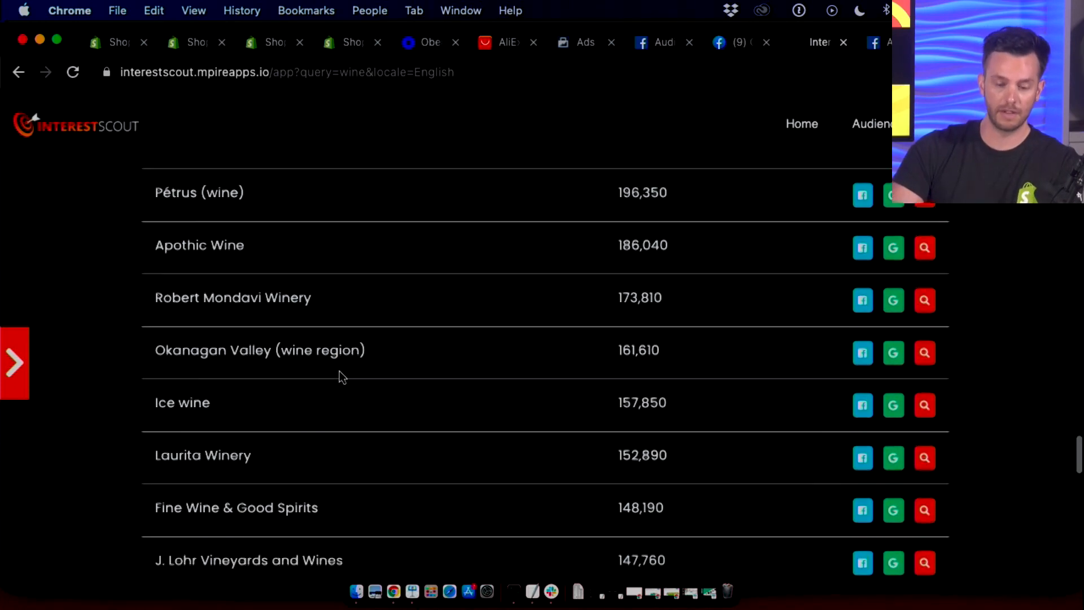
{"action": "scroll", "coordinate": [317, 330], "scroll_direction": "down", "scroll_amount": 2}
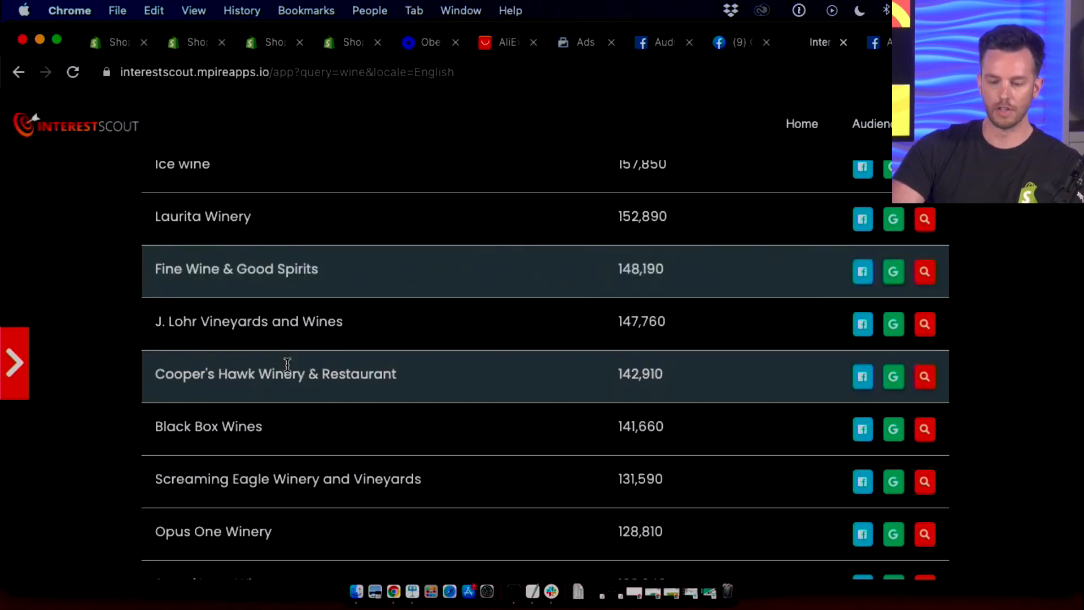
{"action": "scroll", "coordinate": [288, 367], "scroll_direction": "down", "scroll_amount": 8}
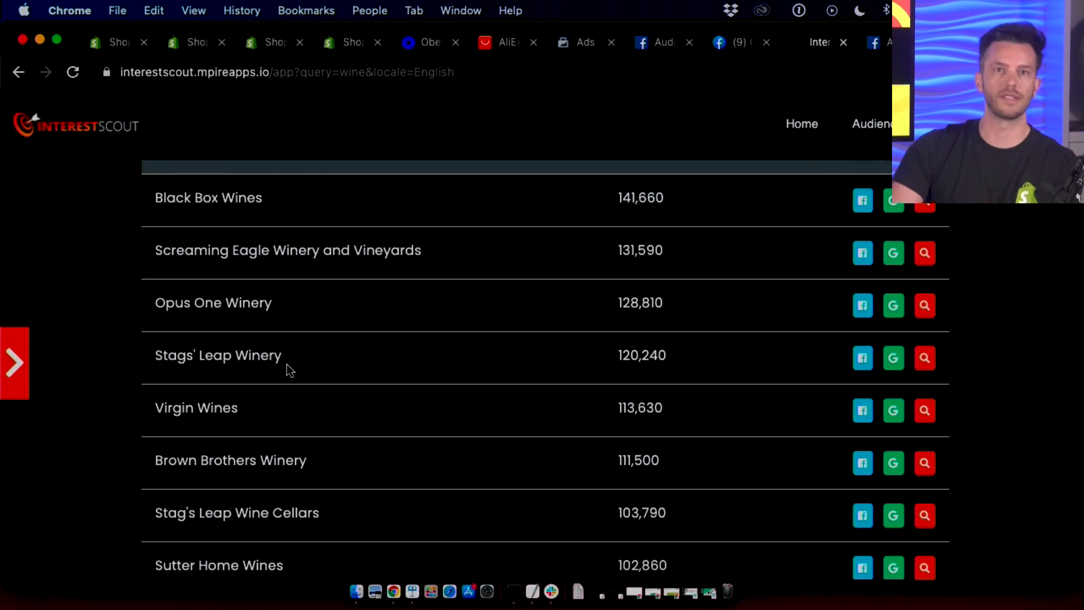
{"action": "scroll", "coordinate": [289, 370], "scroll_direction": "down", "scroll_amount": 8}
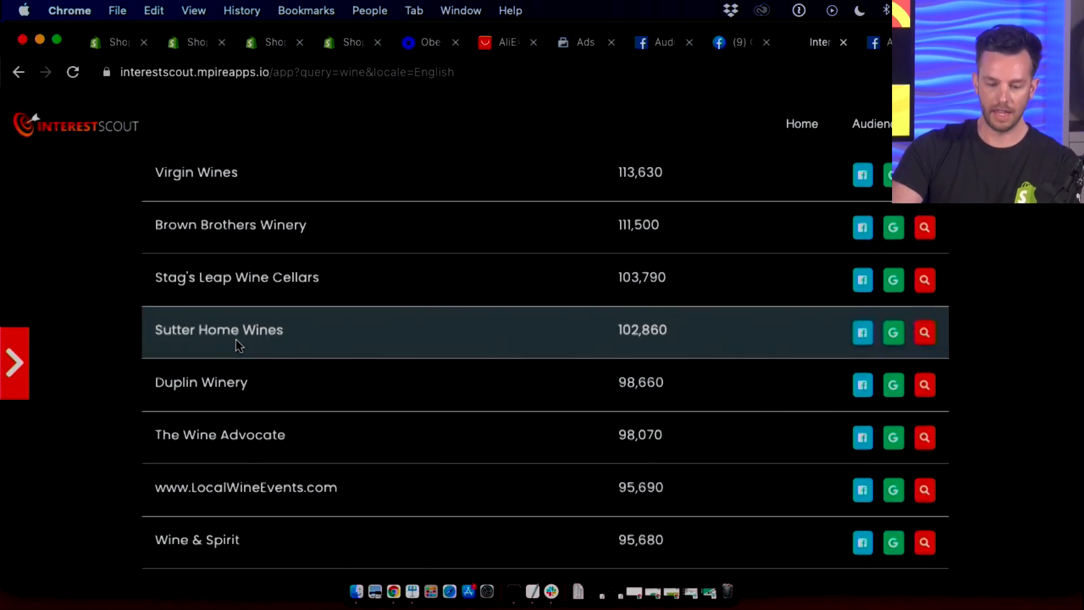
{"action": "scroll", "coordinate": [236, 340], "scroll_direction": "down", "scroll_amount": 4}
{"action": "scroll", "coordinate": [246, 342], "scroll_direction": "down", "scroll_amount": 6}
{"action": "scroll", "coordinate": [289, 310], "scroll_direction": "down", "scroll_amount": 7}
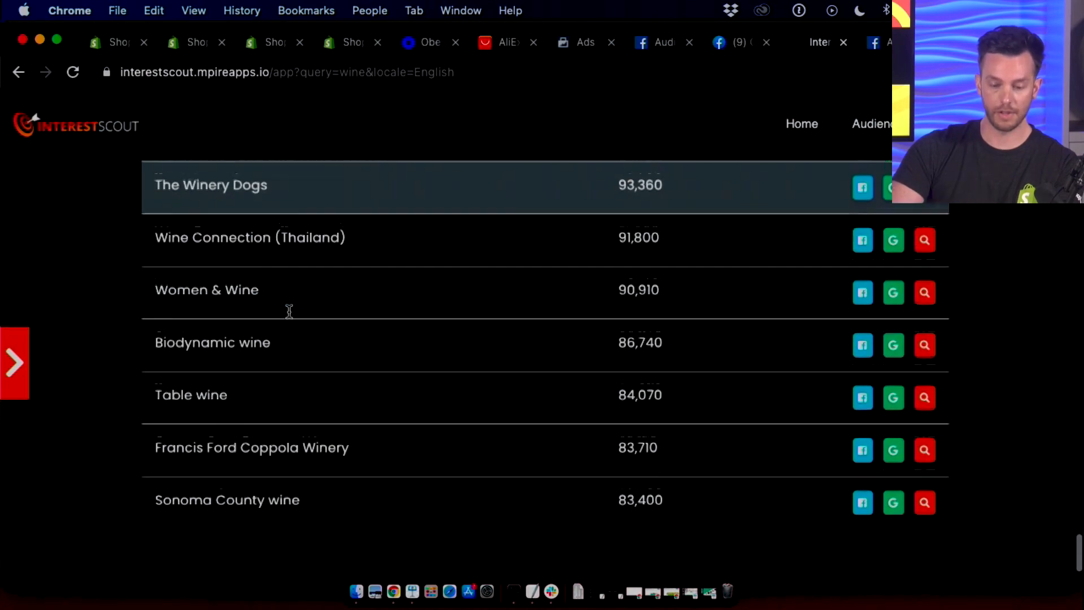
{"action": "double_click", "coordinate": [209, 364]}
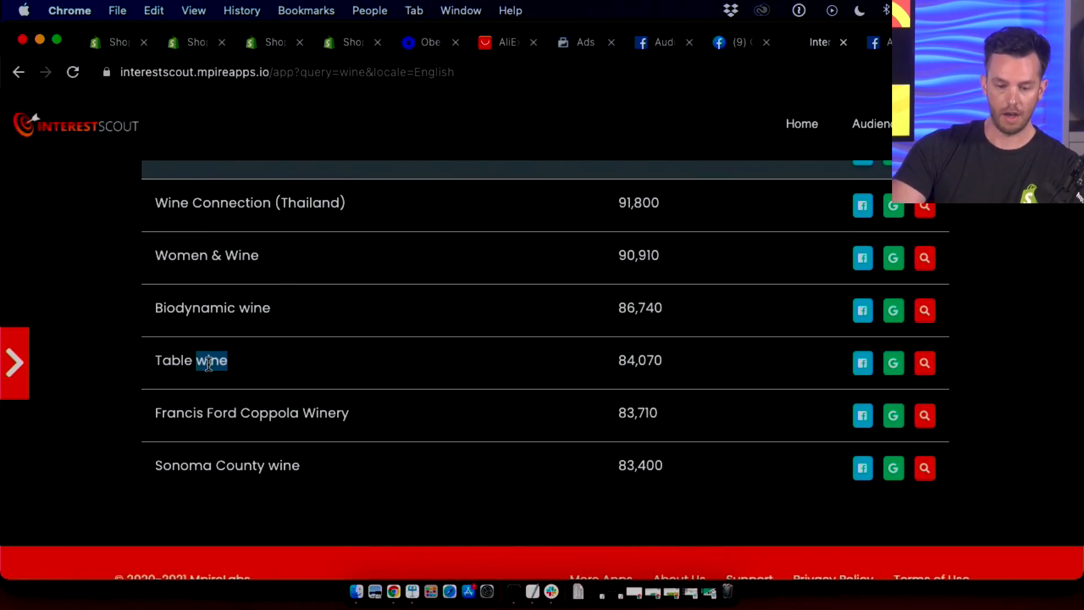
- Copy the selected interests and paste them into the new ad set's detailed targeting in Ads Manager, replacing "wine", and review the added entries
{"action": "scroll", "coordinate": [224, 410], "scroll_direction": "up", "scroll_amount": 20}
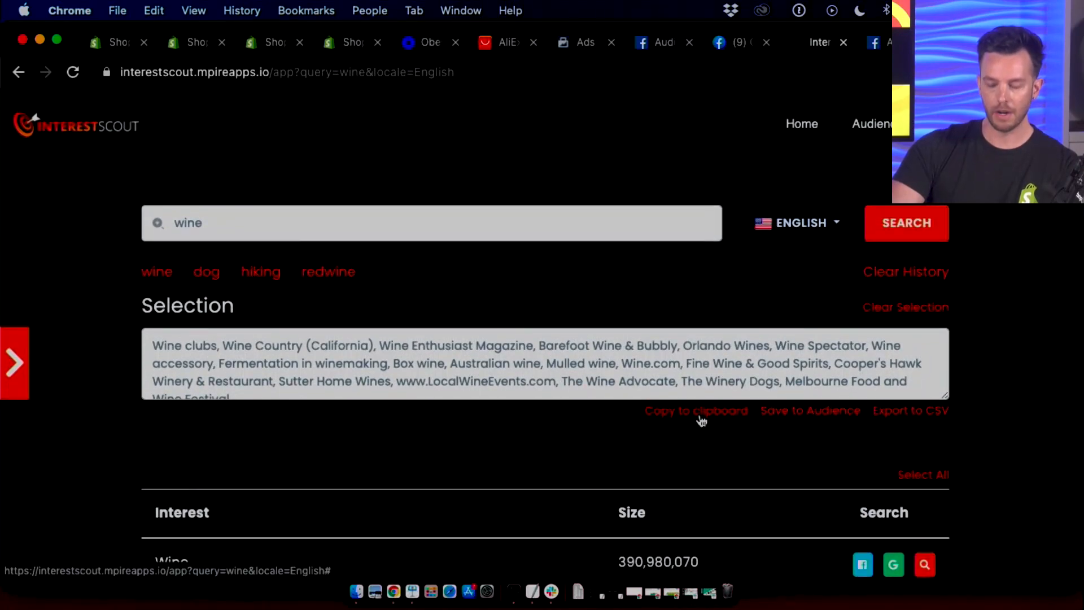
{"action": "left_click", "coordinate": [701, 420]}
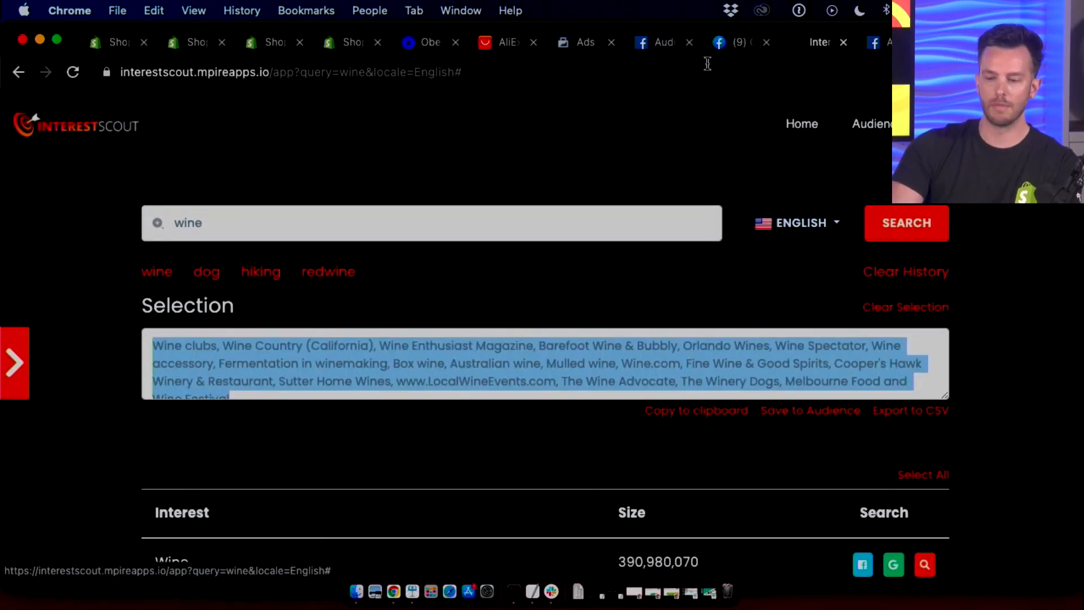
{"action": "left_click", "coordinate": [599, 45]}
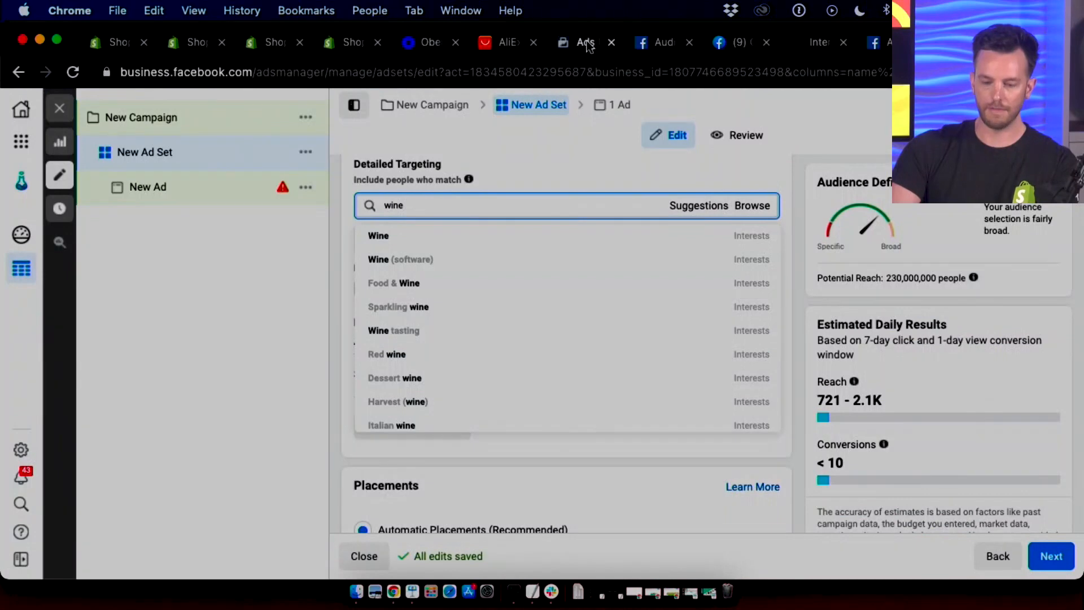
{"action": "key", "text": "super+a"}
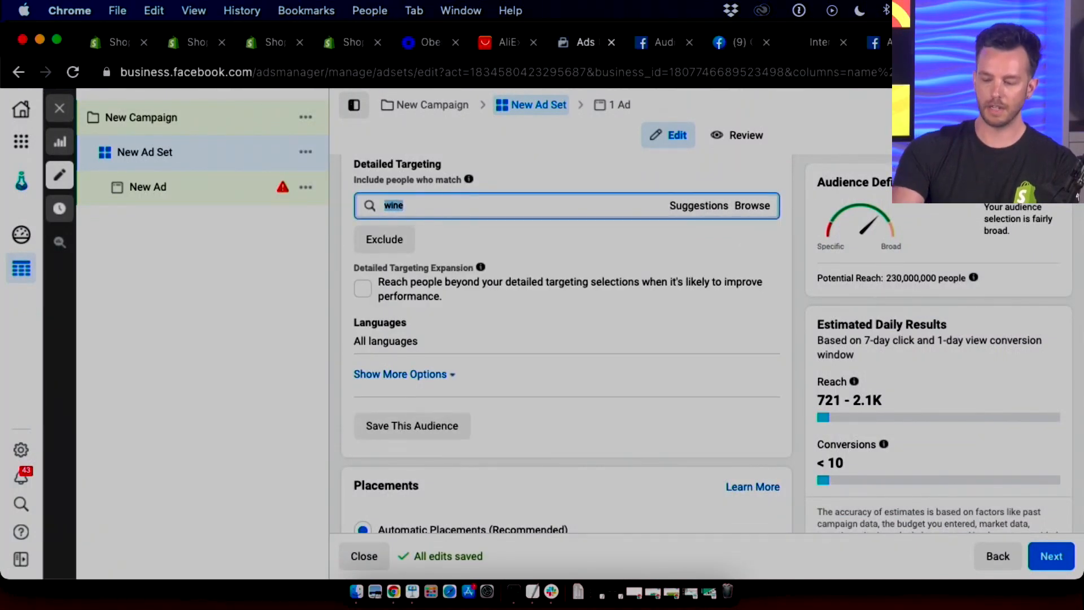
{"action": "key", "text": "BackSpace"}
{"action": "type", "text": "Wine Advocate, The Winery Dogs, Melbourne Food and Wine Festival"}
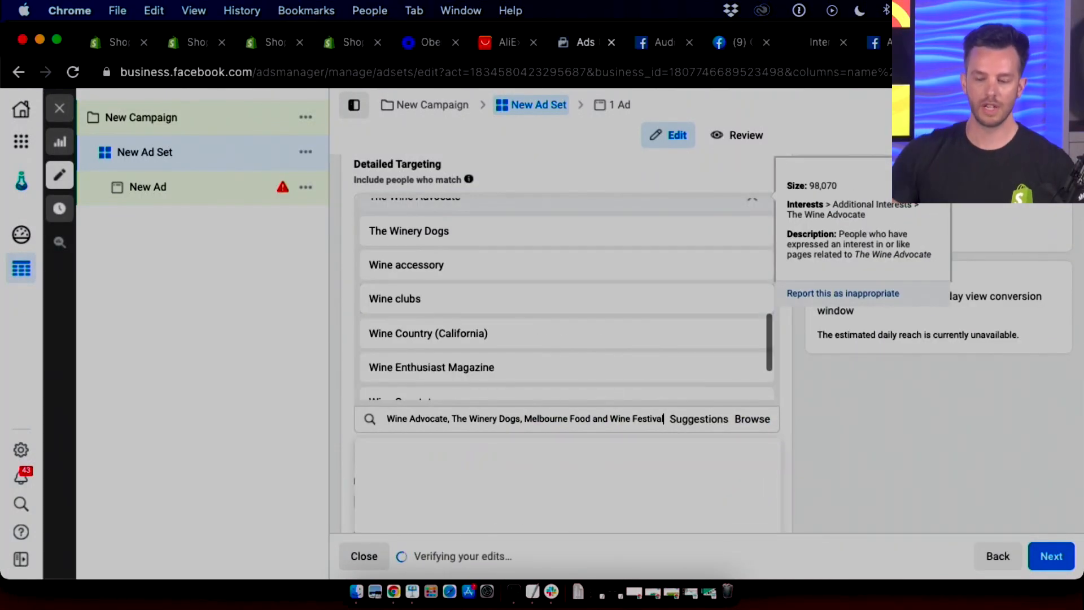
{"action": "scroll", "coordinate": [444, 258], "scroll_direction": "down", "scroll_amount": 3}
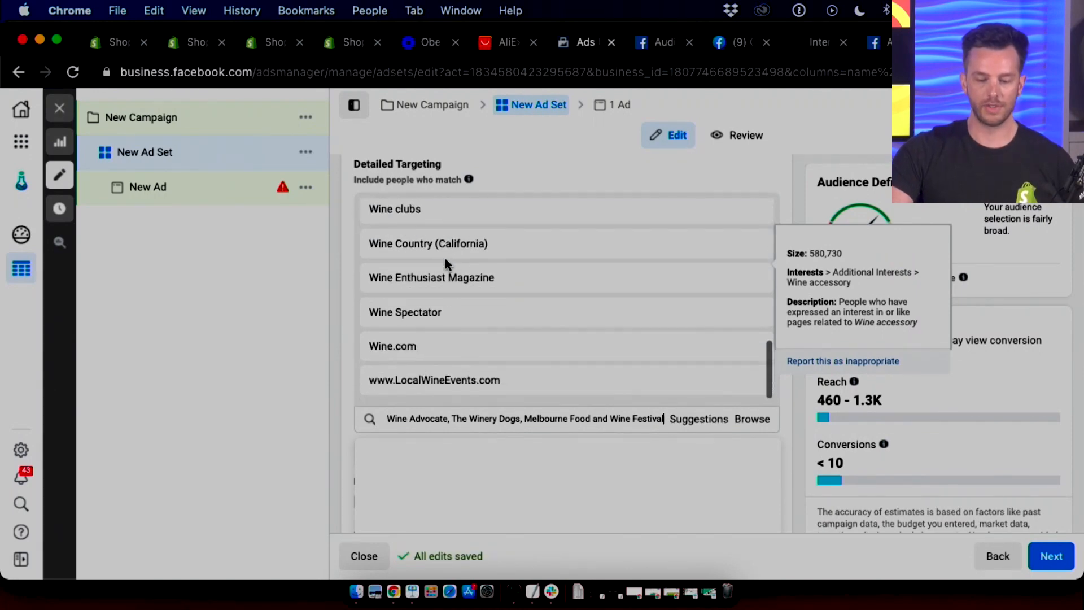
{"action": "scroll", "coordinate": [445, 259], "scroll_direction": "up", "scroll_amount": 5}
{"action": "scroll", "coordinate": [445, 259], "scroll_direction": "up", "scroll_amount": 2}
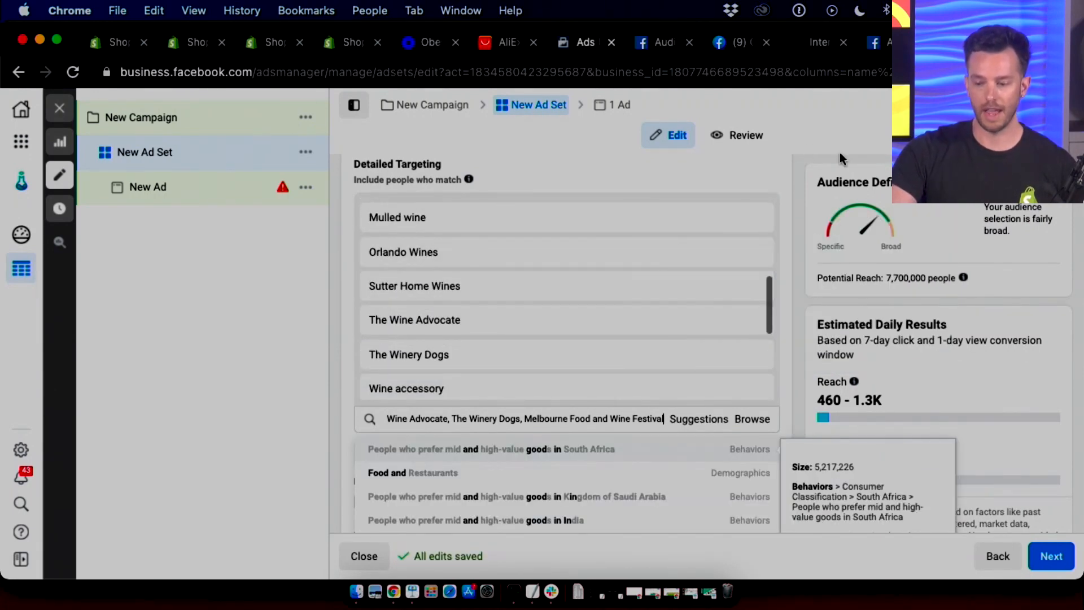
- Close the interest suggestions and review the ad set's estimated daily results and the wine interests listed in its detailed targeting
{"action": "left_click", "coordinate": [791, 221]}
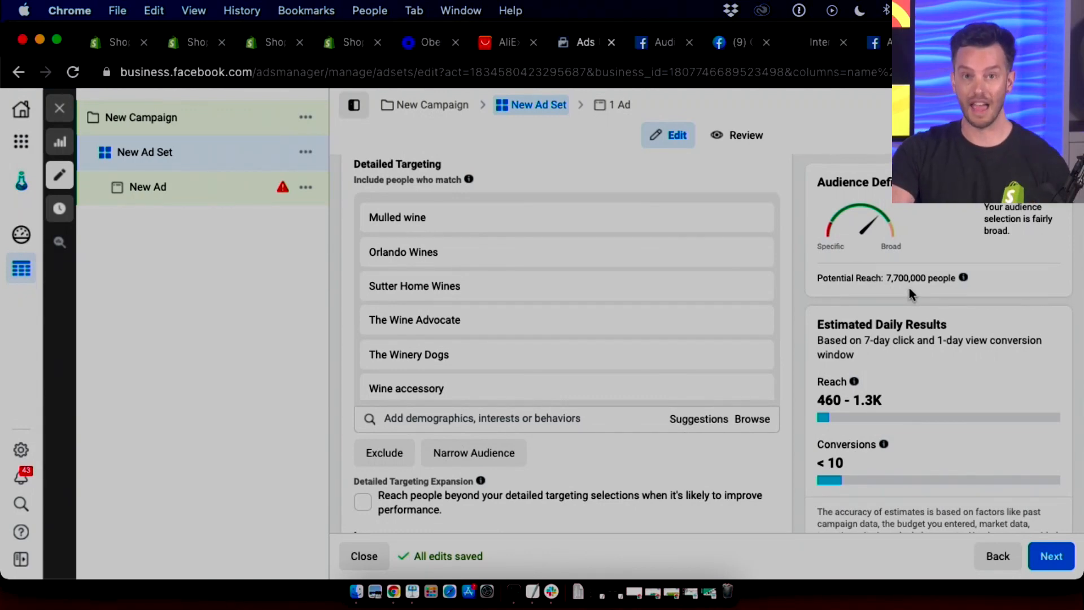
{"action": "scroll", "coordinate": [909, 287], "scroll_direction": "down", "scroll_amount": 3}
{"action": "scroll", "coordinate": [909, 286], "scroll_direction": "up", "scroll_amount": 3}
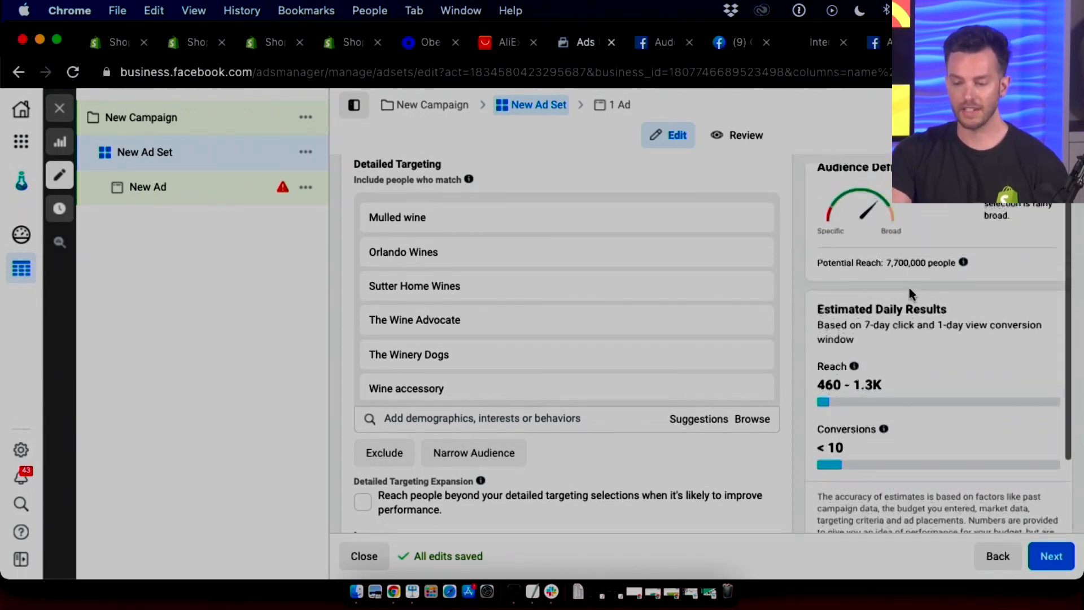
{"action": "mouse_move", "coordinate": [544, 330]}
{"action": "scroll", "coordinate": [539, 327], "scroll_direction": "down", "scroll_amount": 5}
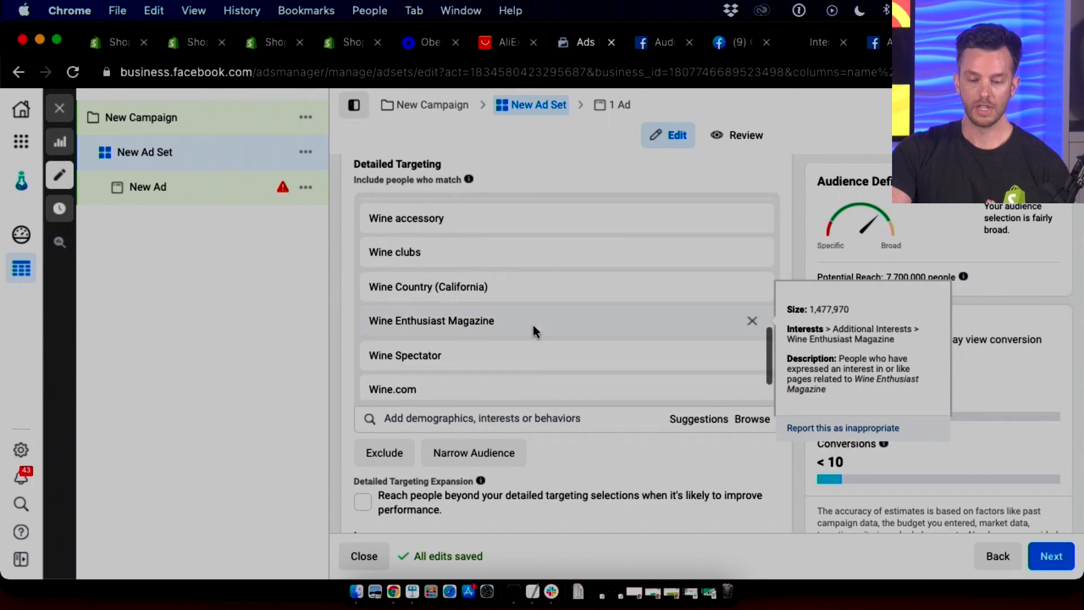
{"action": "scroll", "coordinate": [672, 270], "scroll_direction": "down", "scroll_amount": 2}
{"action": "scroll", "coordinate": [671, 266], "scroll_direction": "up", "scroll_amount": 5}
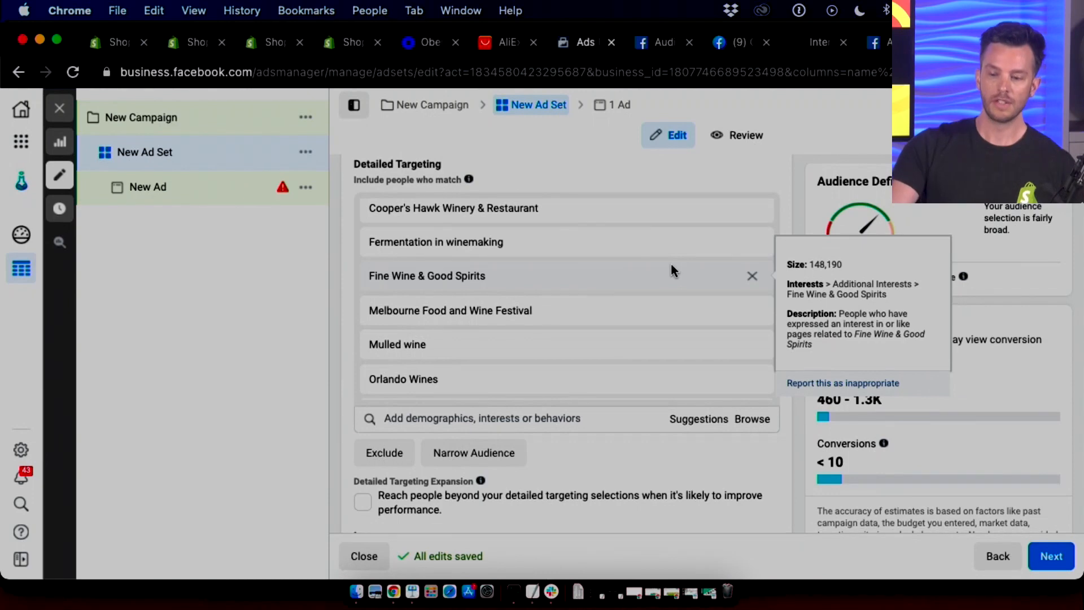
- Switch back to Interest Scout, set the search language to Spanish and search again for "wine"
{"action": "left_click", "coordinate": [820, 42]}
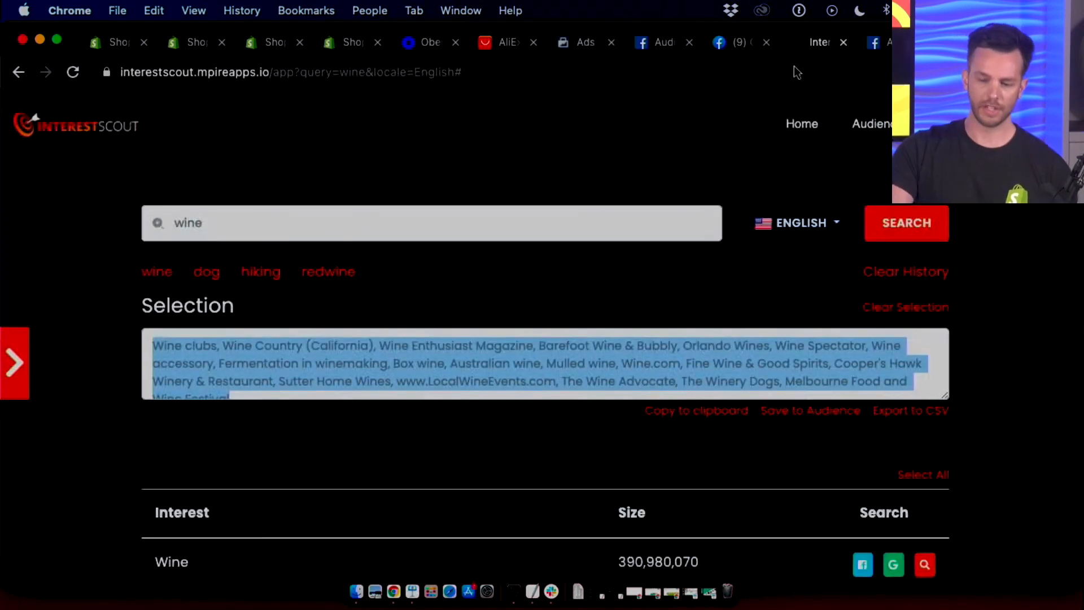
{"action": "left_click", "coordinate": [520, 292]}
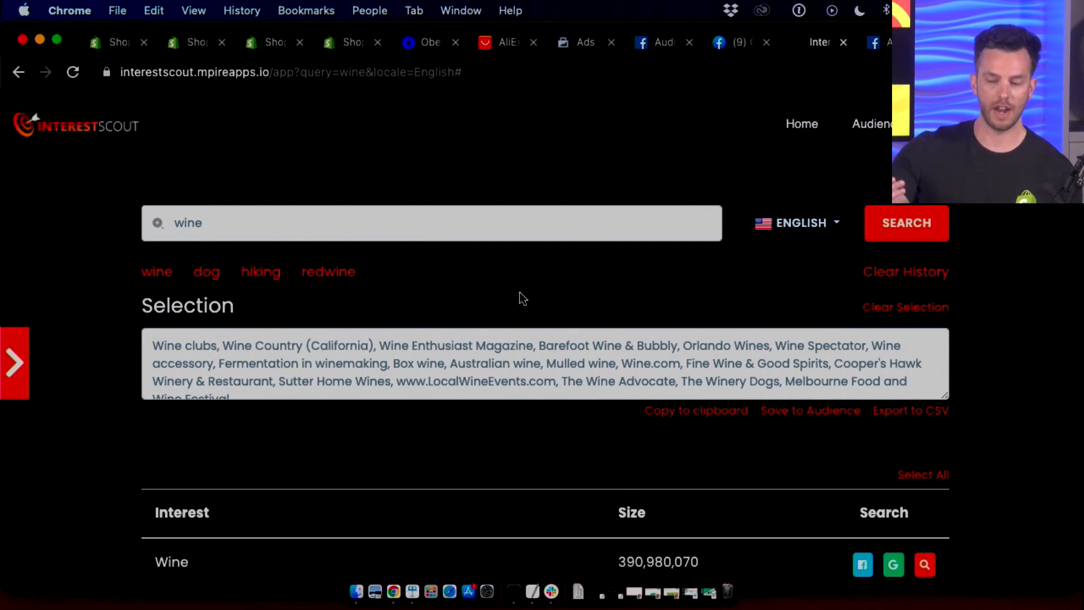
{"action": "left_click", "coordinate": [794, 224]}
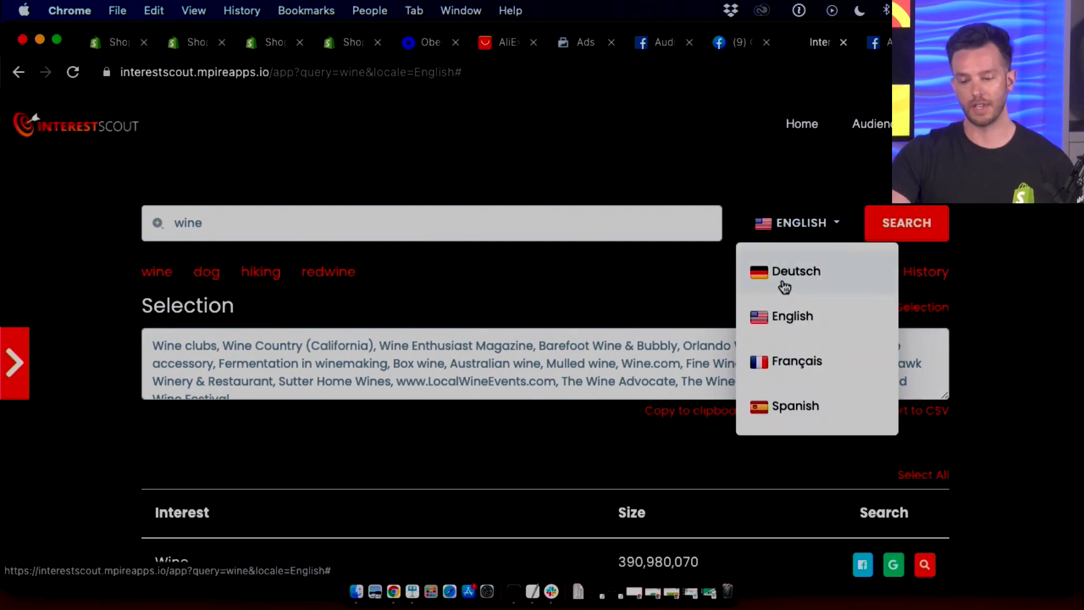
{"action": "left_click", "coordinate": [788, 419]}
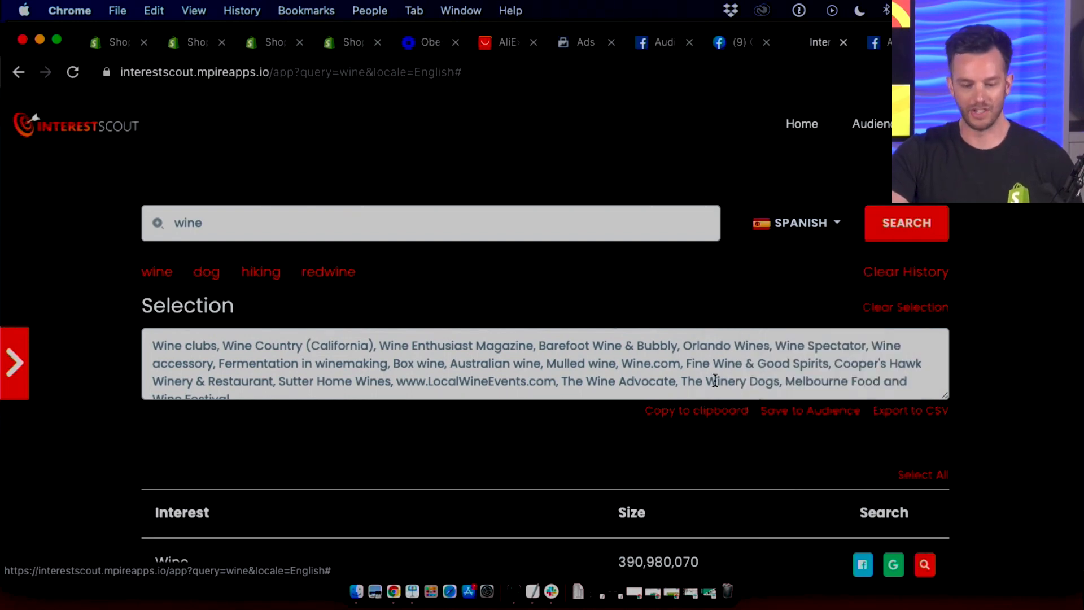
{"action": "left_click", "coordinate": [898, 224]}
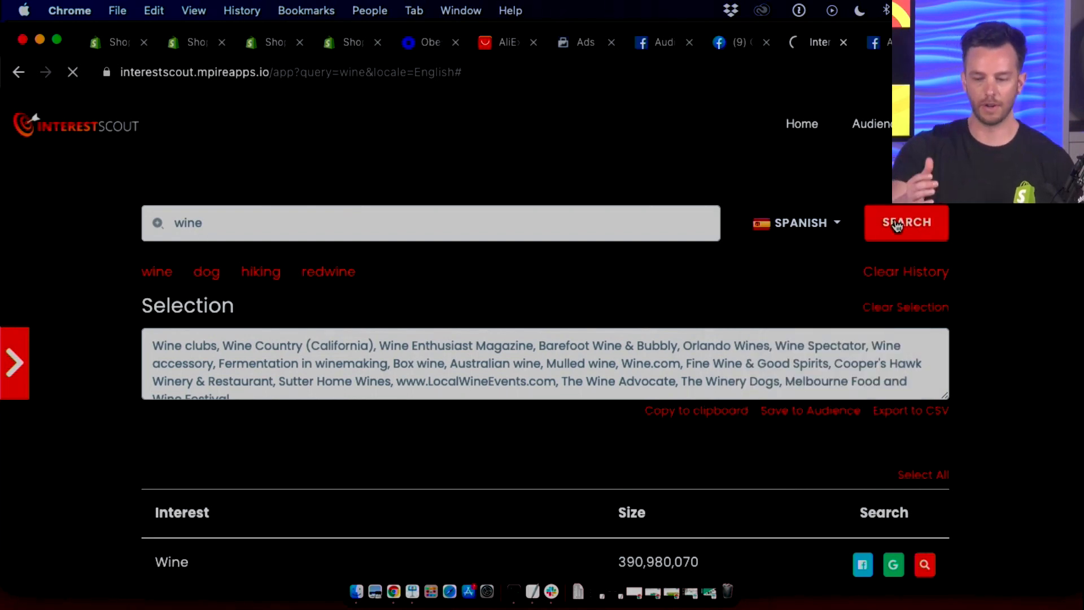